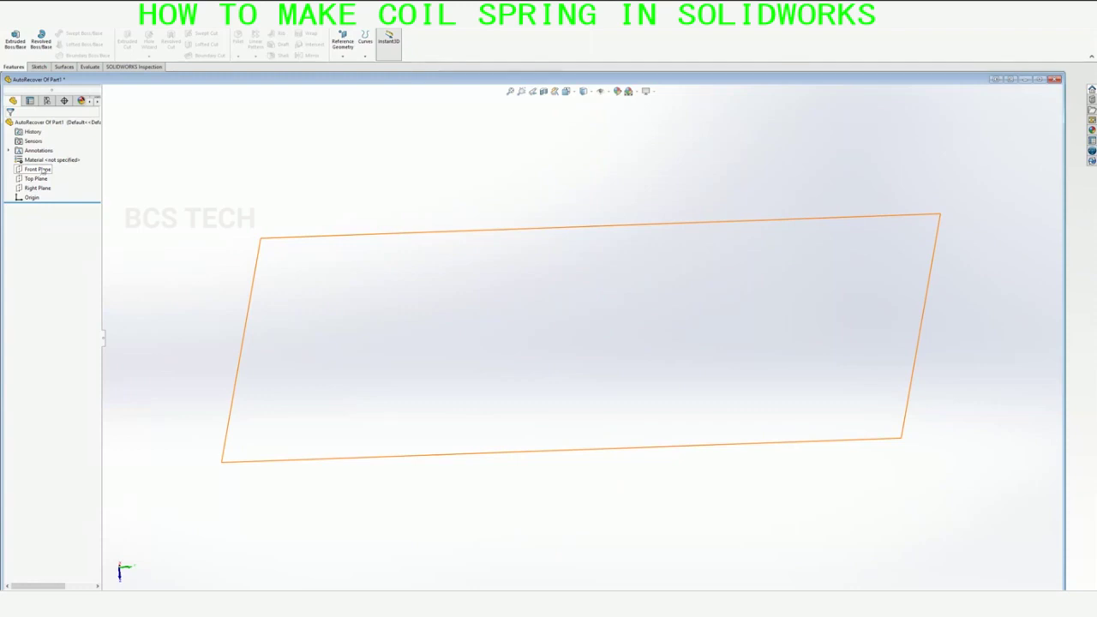
- Turn the empty part to the standard Front view
click(574, 91)
click(578, 127)
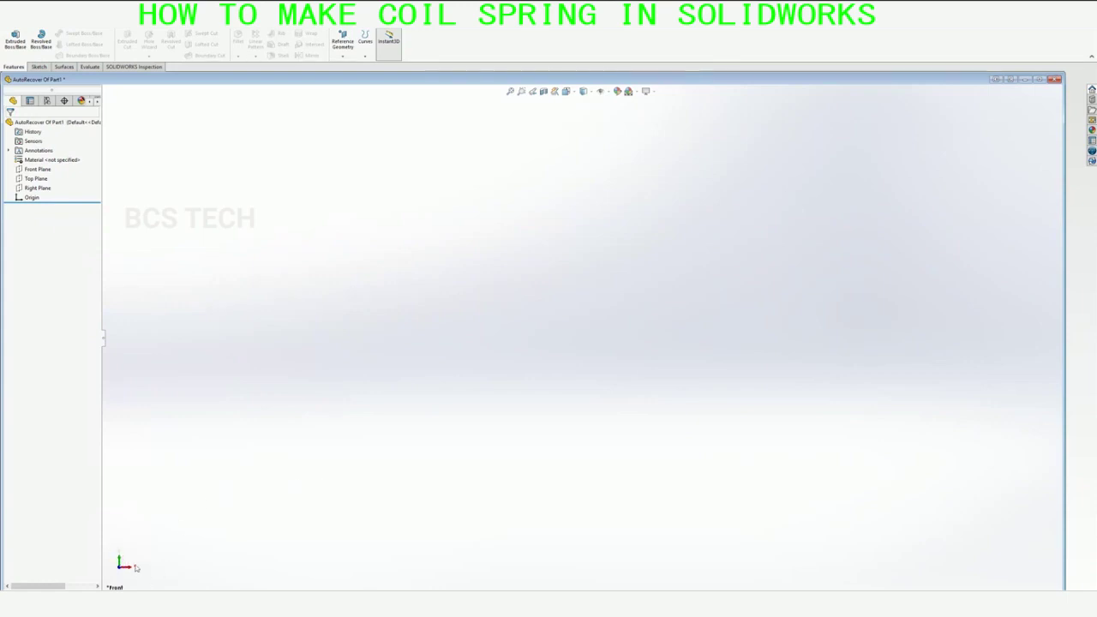
- Start a sketch on the Front Plane and draw a circle centred on the origin
click(41, 170)
click(48, 153)
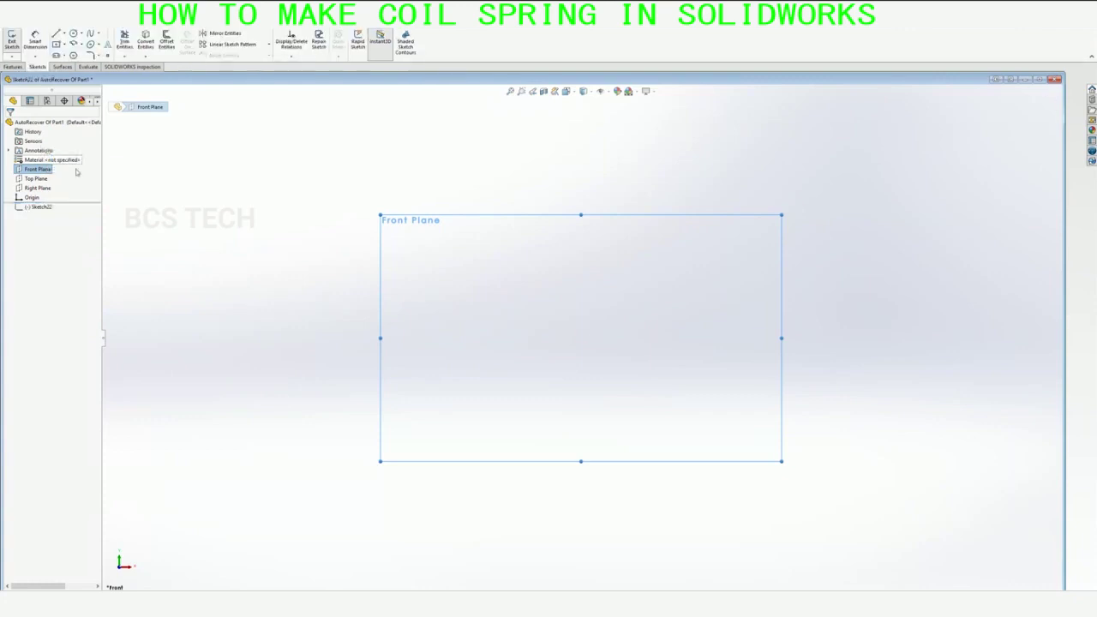
click(74, 34)
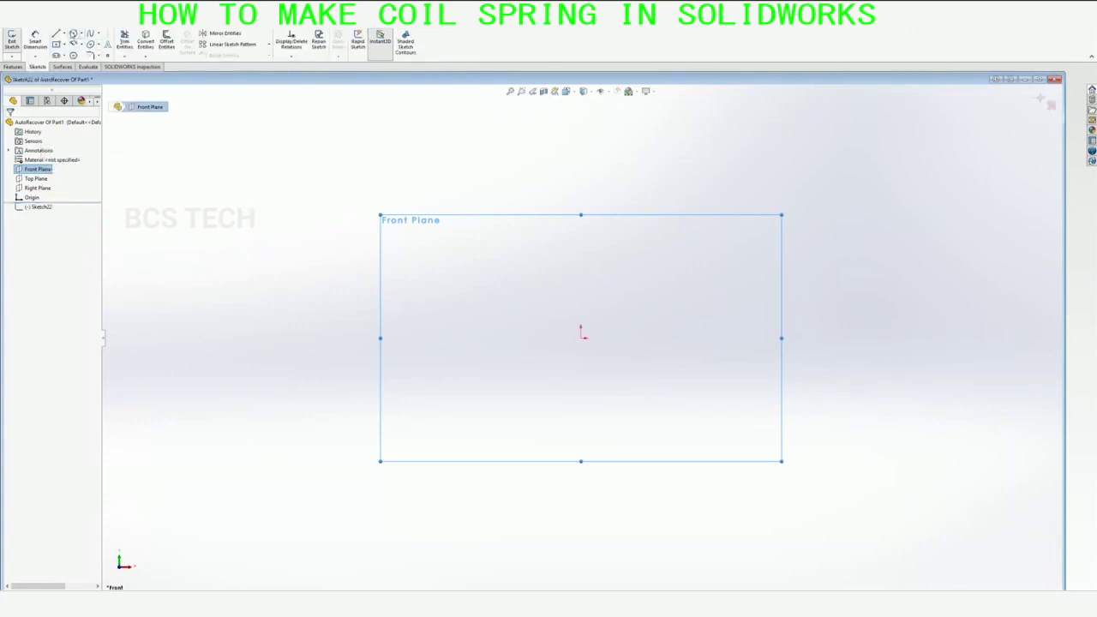
click(582, 340)
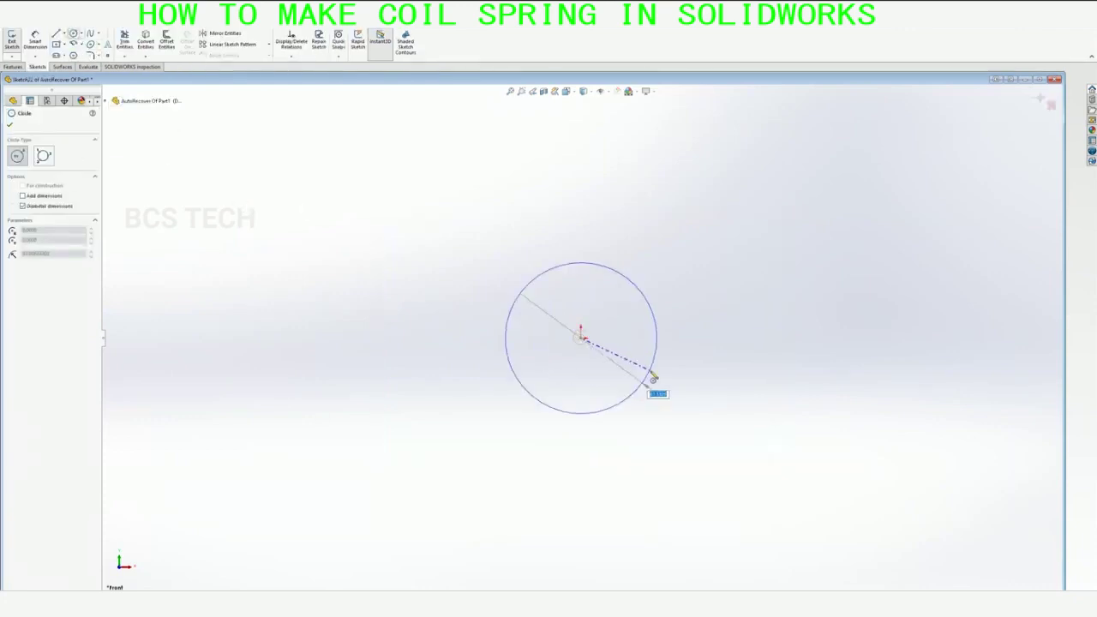
click(652, 377)
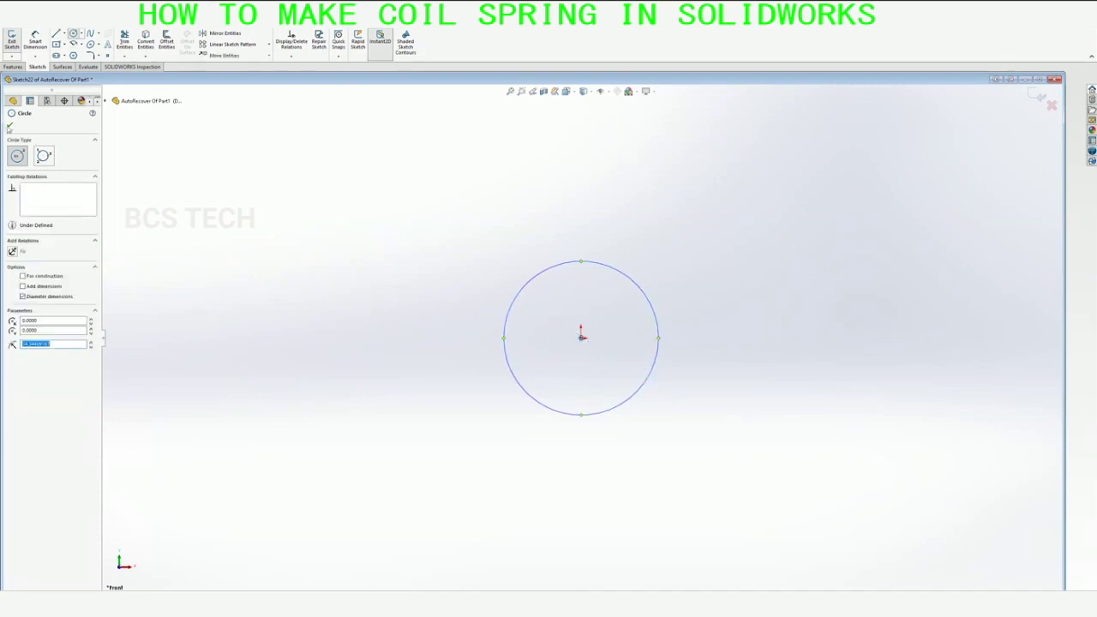
click(9, 125)
- Dimension the circle's diameter to 70 mm and exit the sketch
click(35, 41)
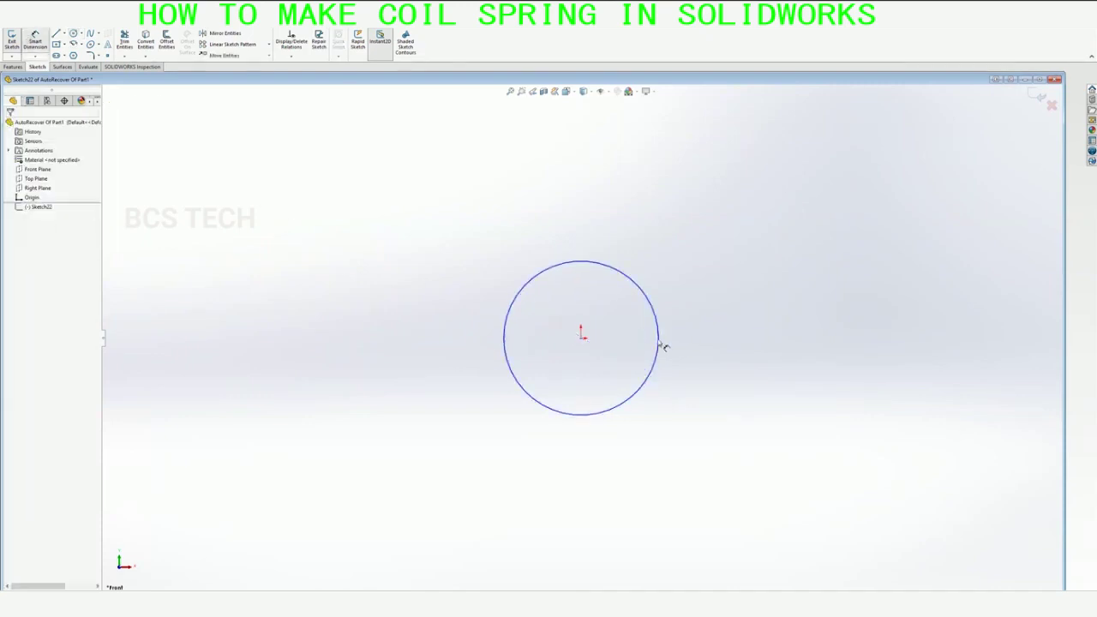
click(662, 344)
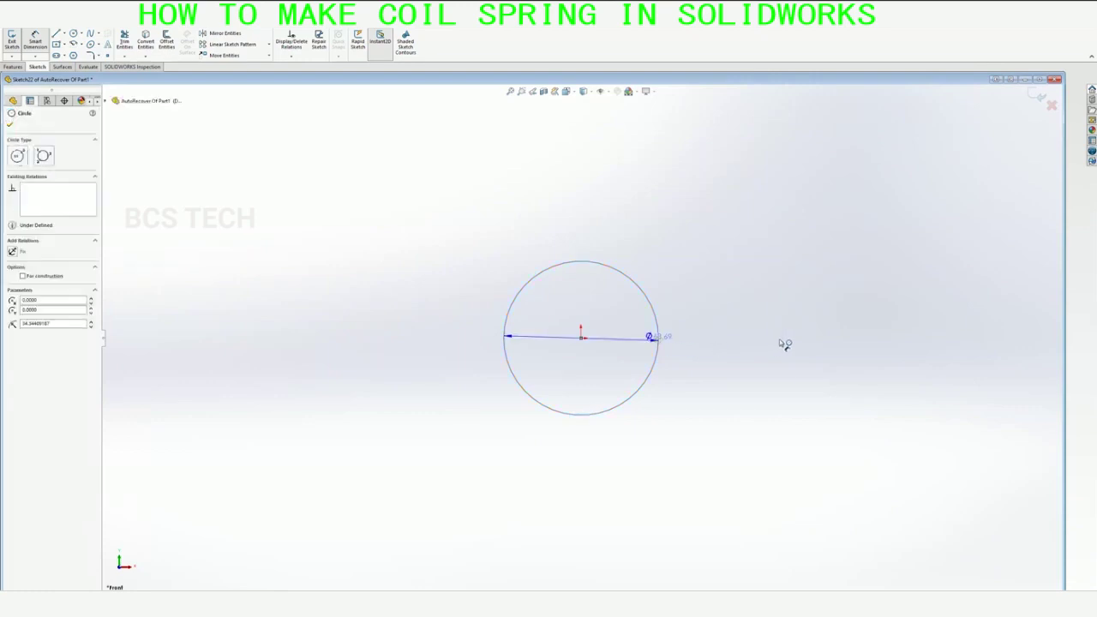
click(787, 343)
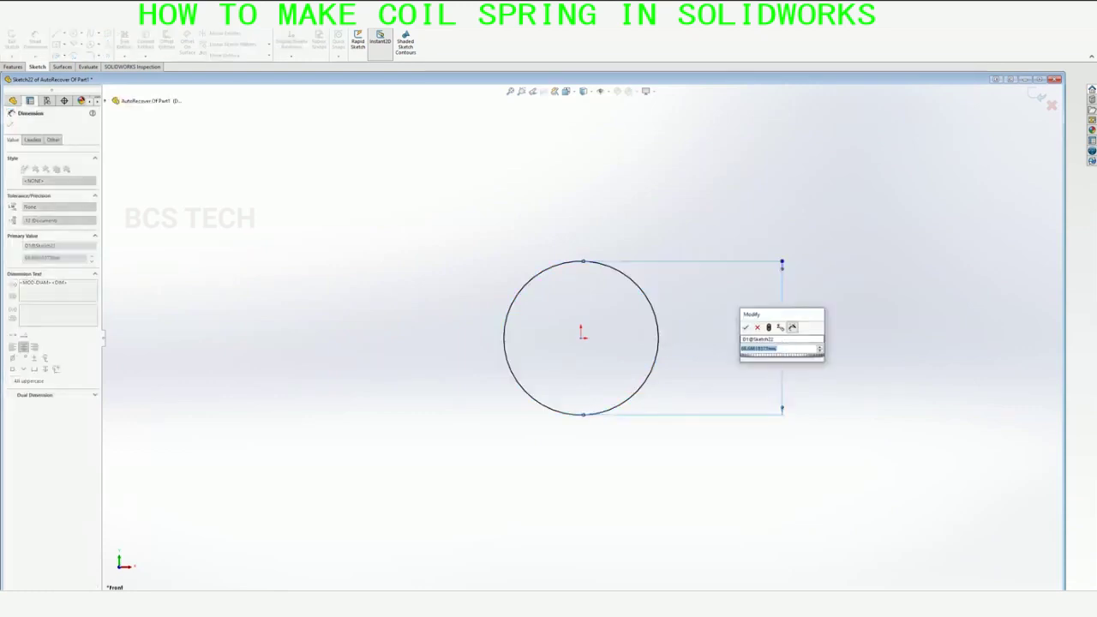
text(70)
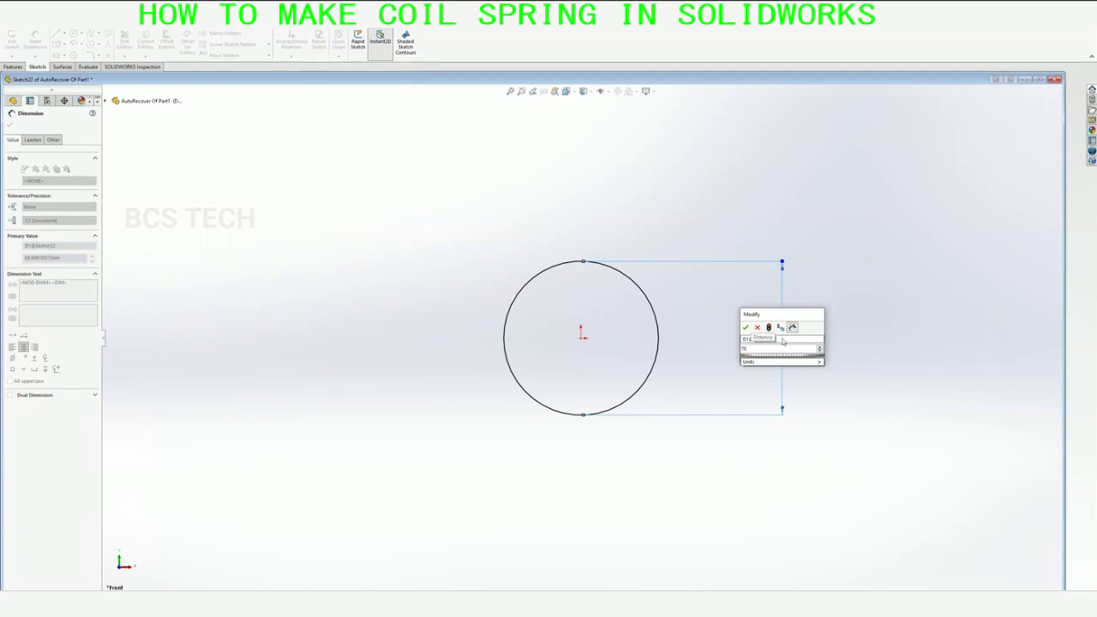
click(744, 326)
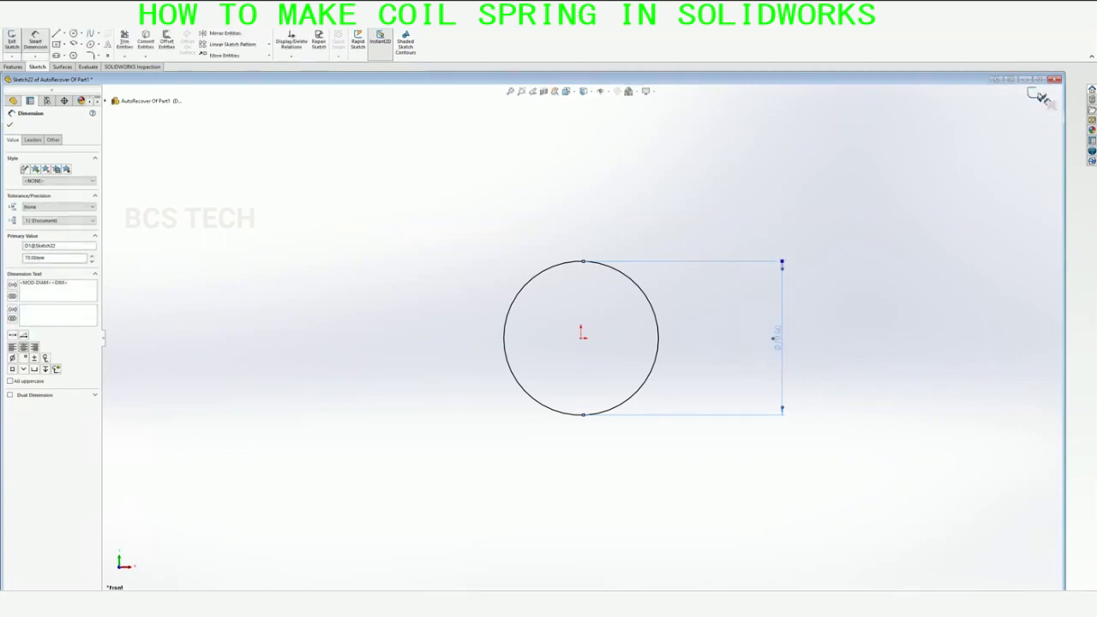
click(1038, 96)
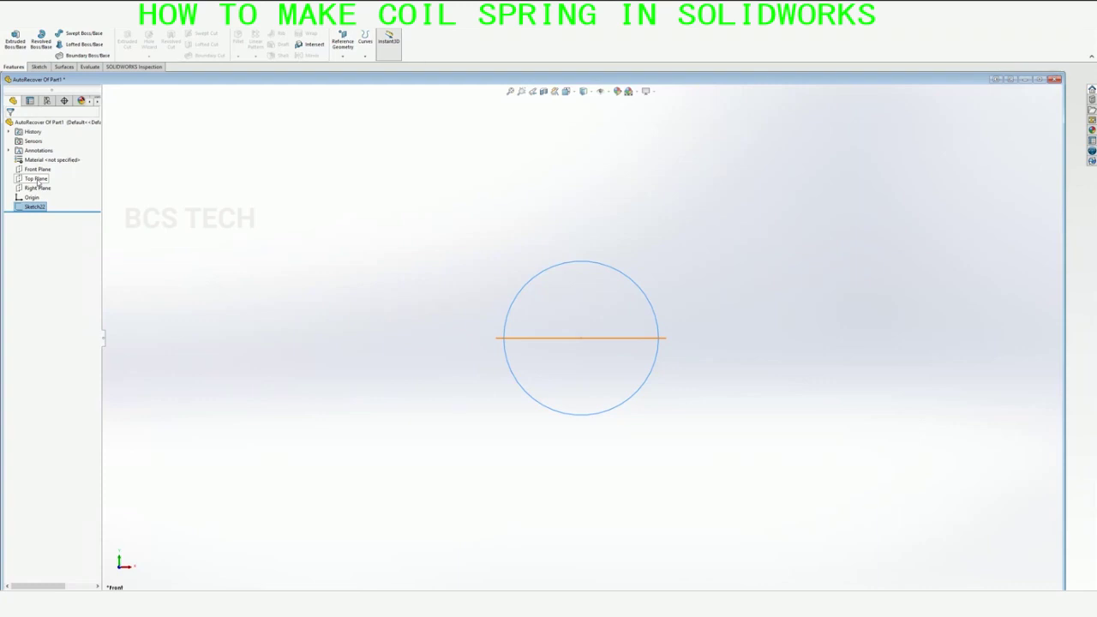
- On the Top Plane, viewed from the top, sketch a short vertical line at the circle's left edge
click(36, 179)
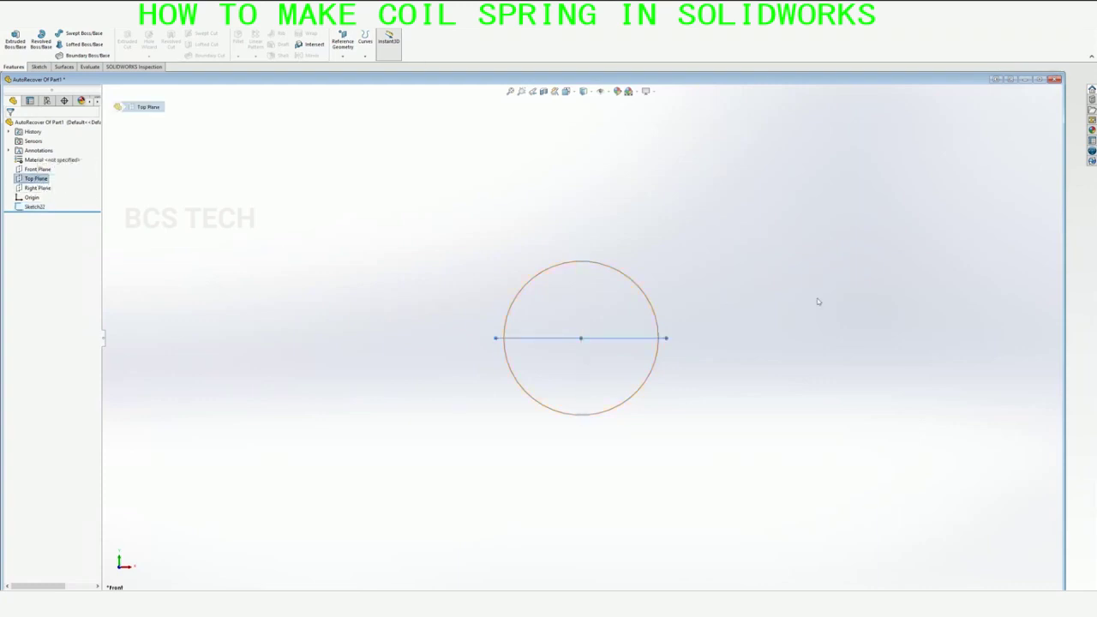
click(574, 92)
click(613, 139)
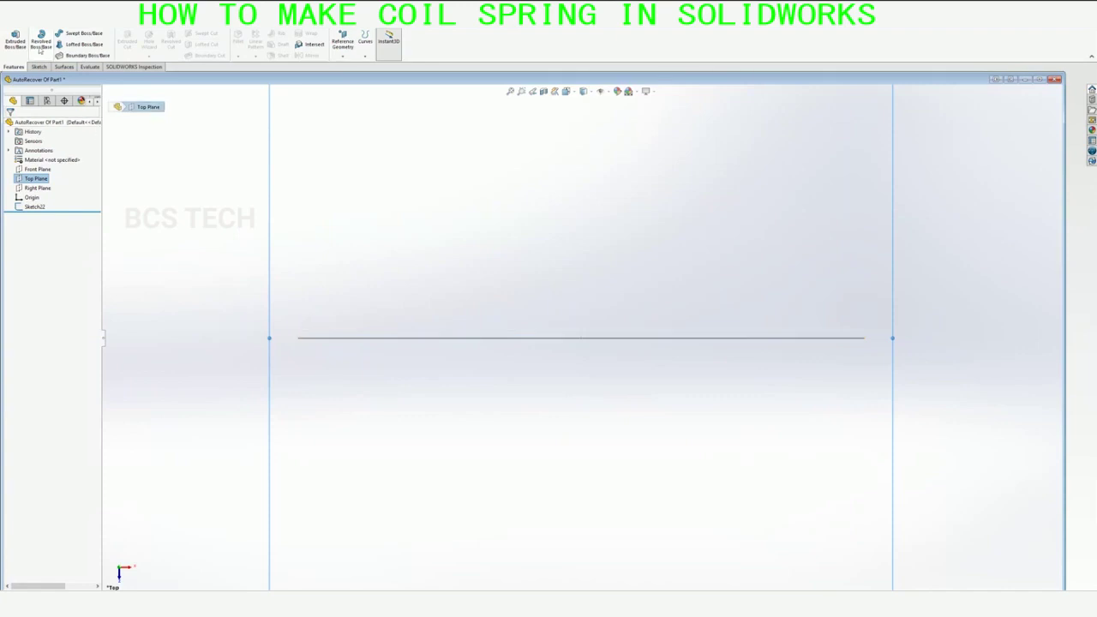
click(37, 66)
click(56, 34)
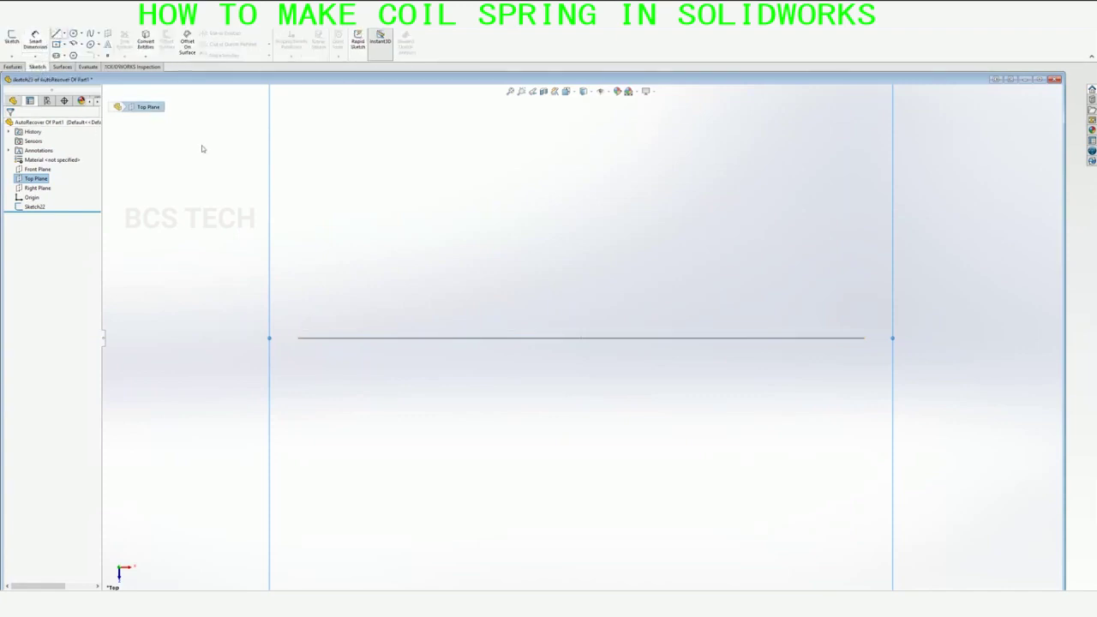
click(299, 338)
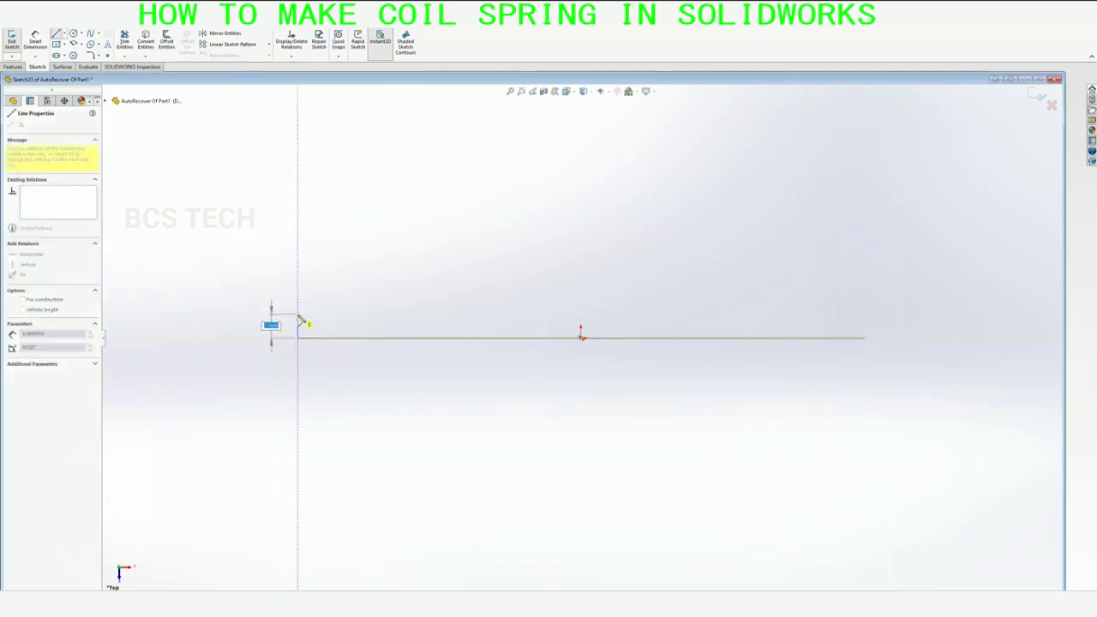
click(298, 316)
right_click(299, 318)
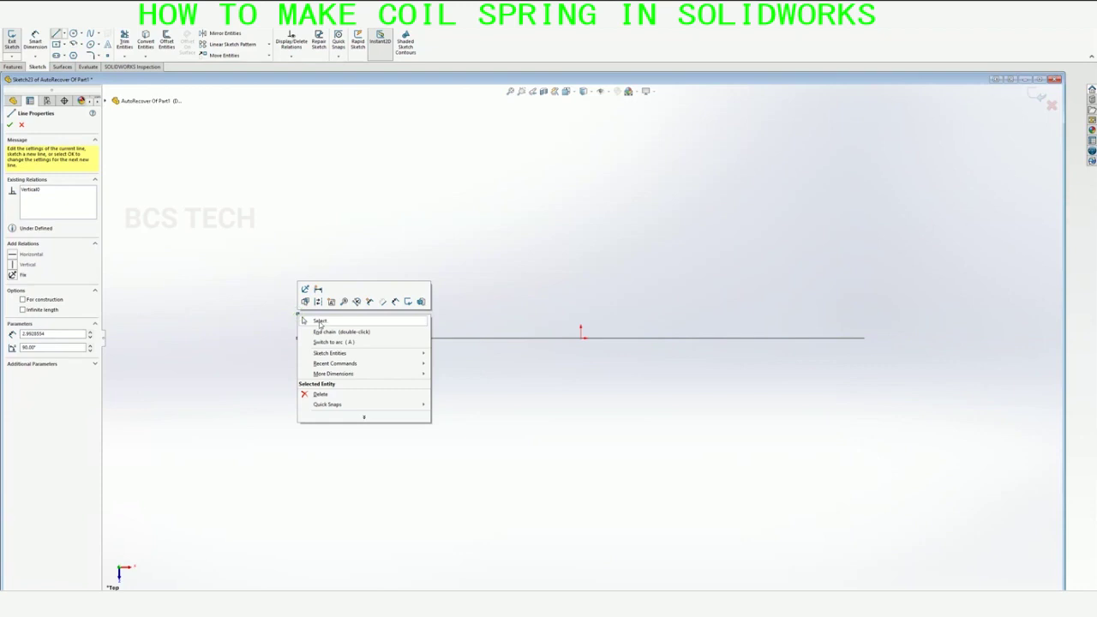
click(321, 323)
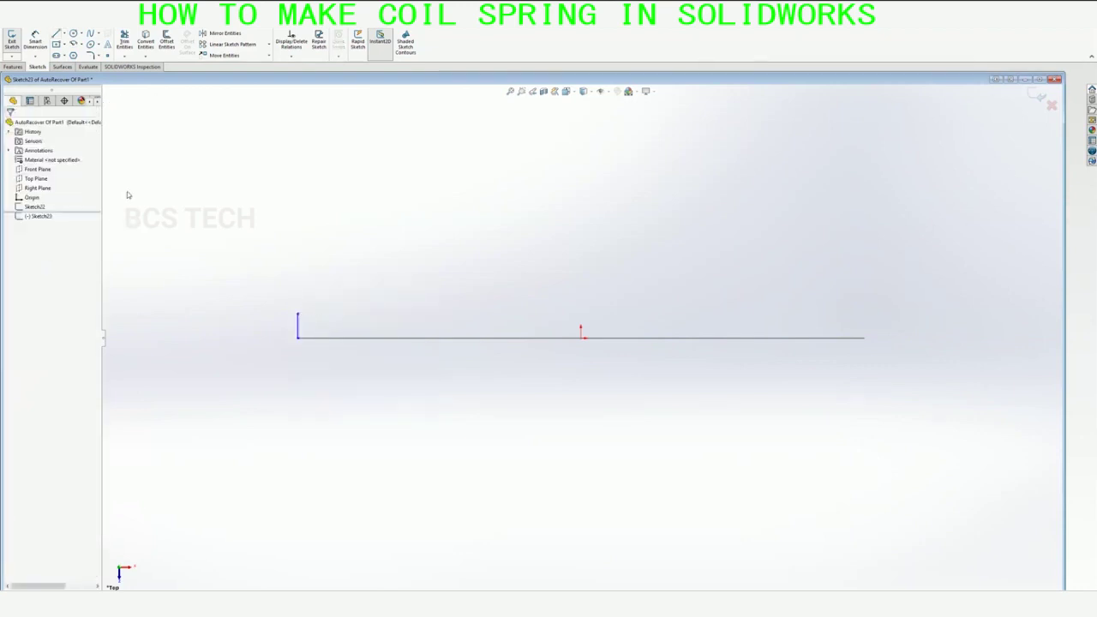
- Dimension the short profile line to 1.5 mm
click(35, 41)
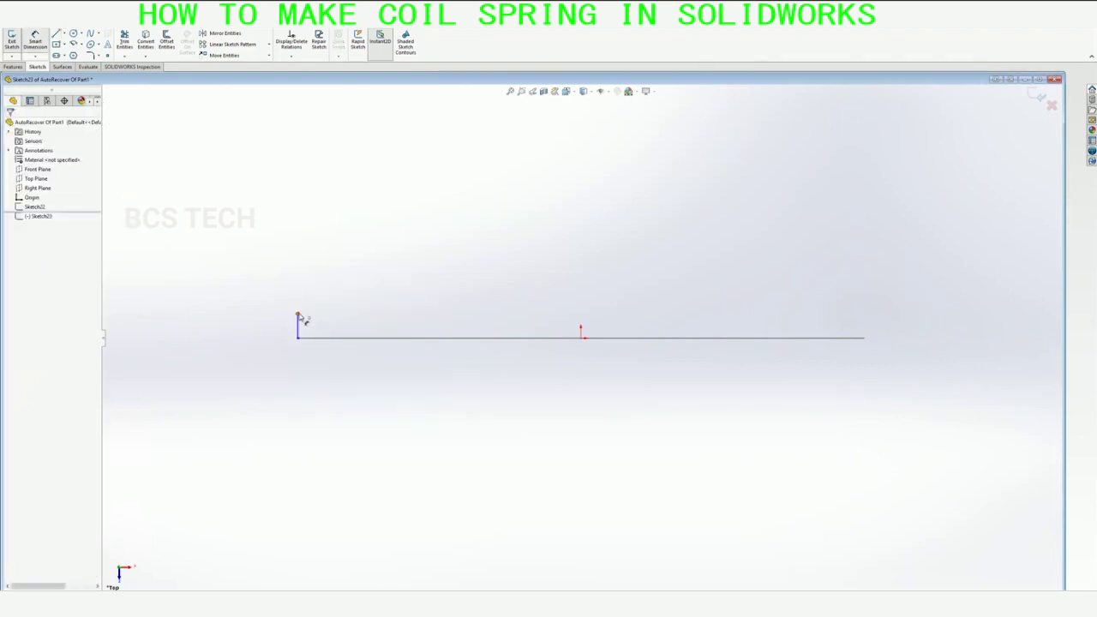
click(298, 336)
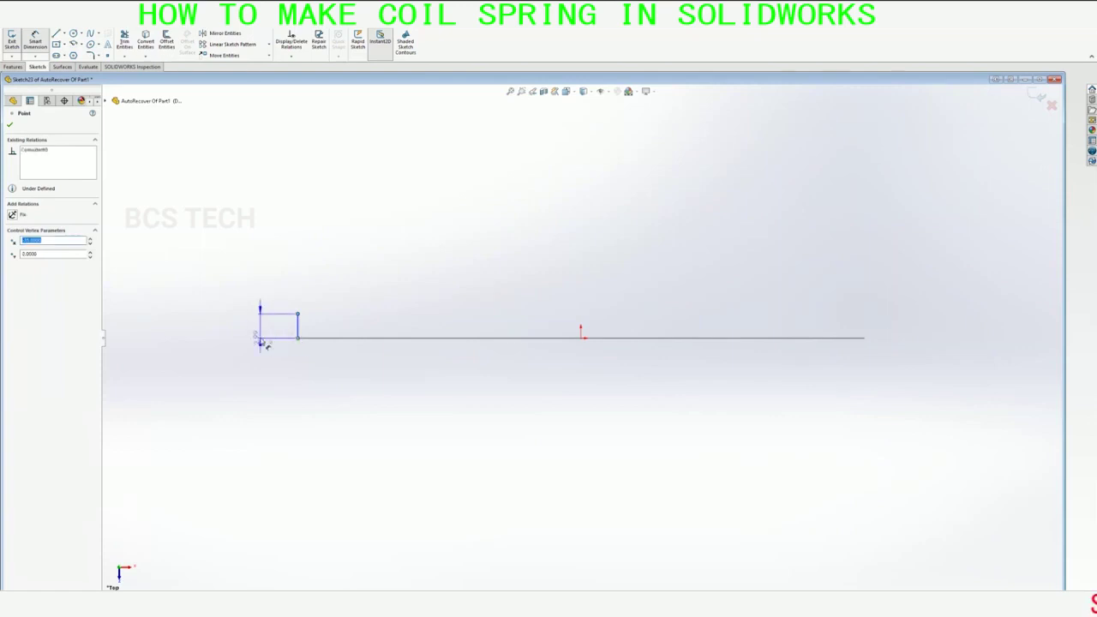
click(261, 342)
click(257, 336)
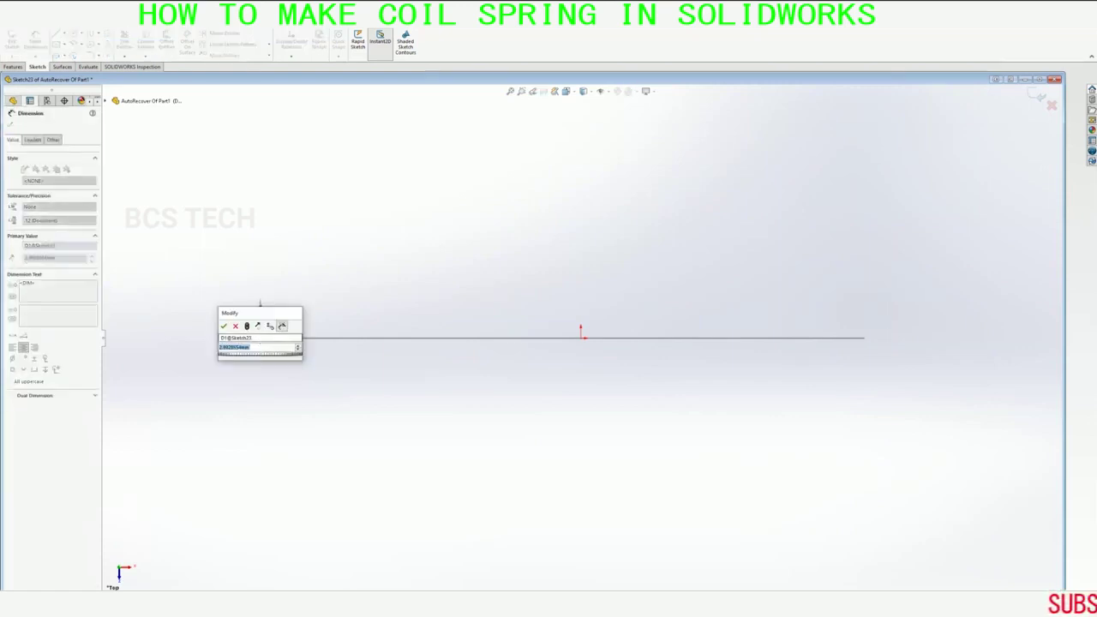
text(1.5)
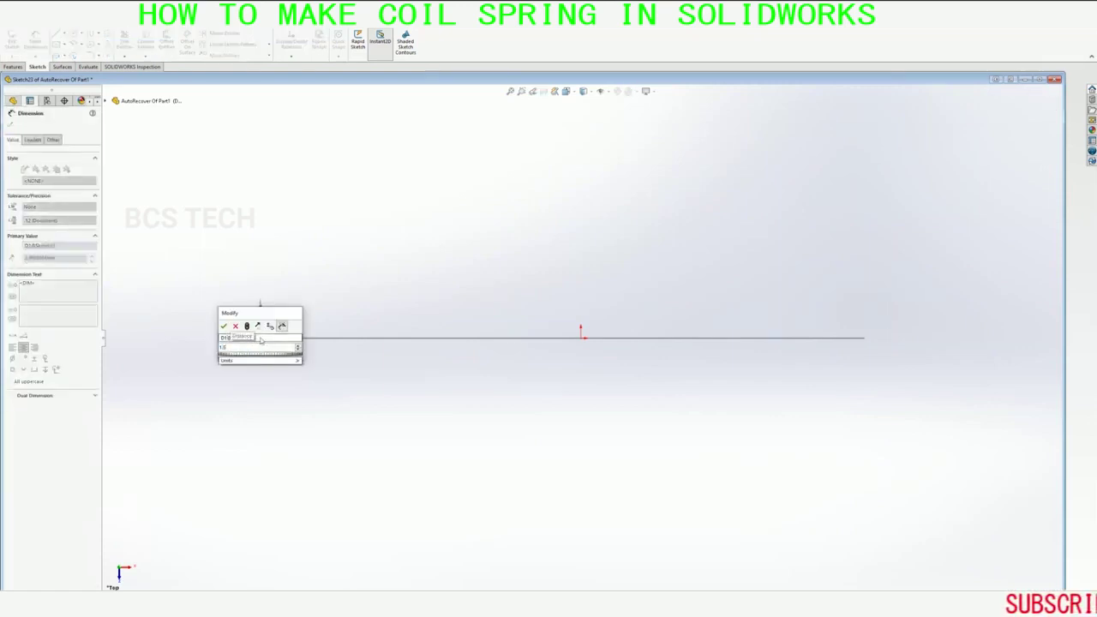
click(224, 326)
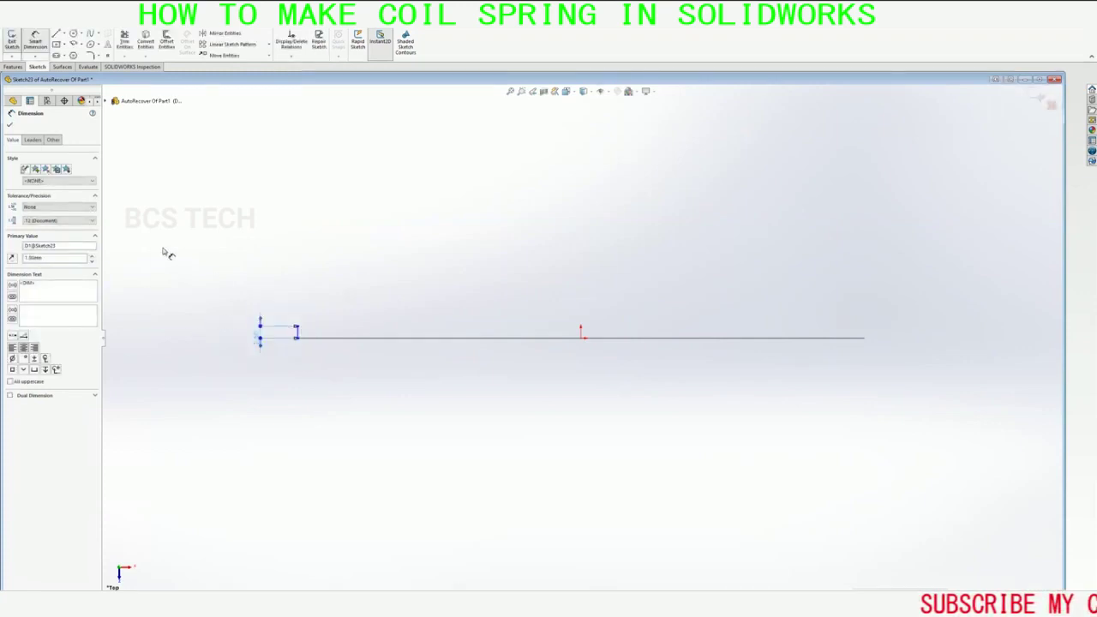
click(11, 125)
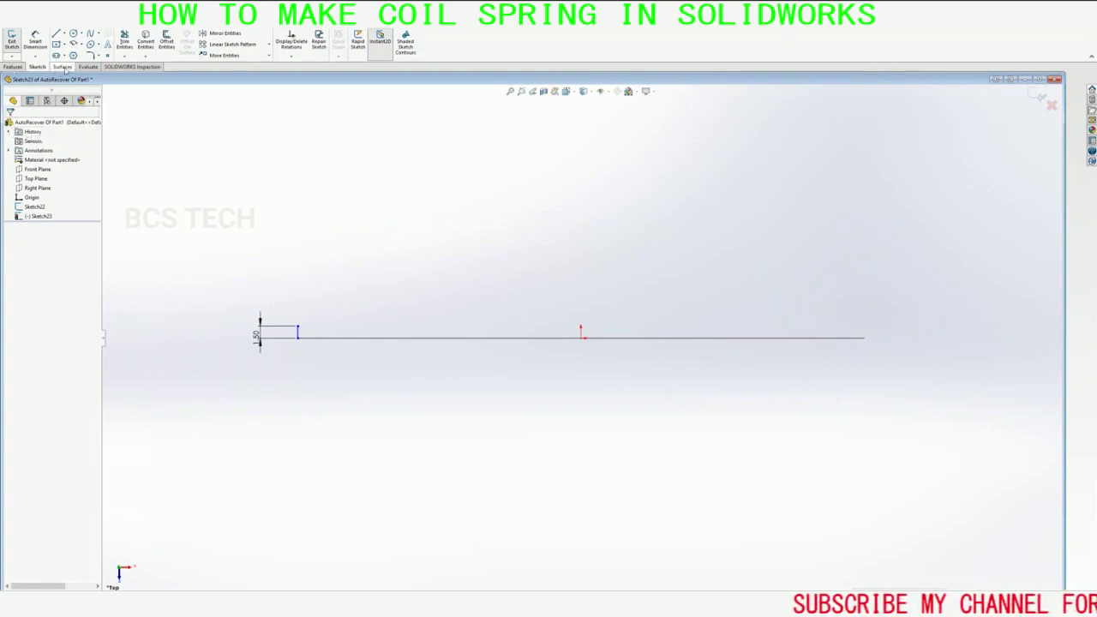
- Restore the Surfaces tab and launch Swept Surface from the sketch
click(63, 67)
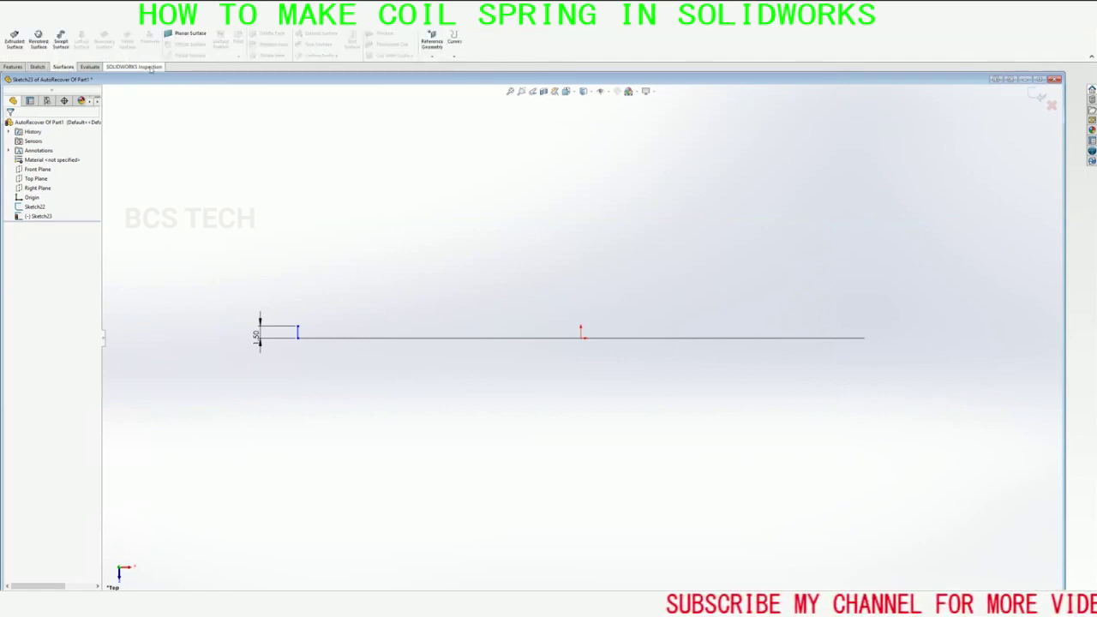
right_click(151, 69)
mouse_move(169, 93)
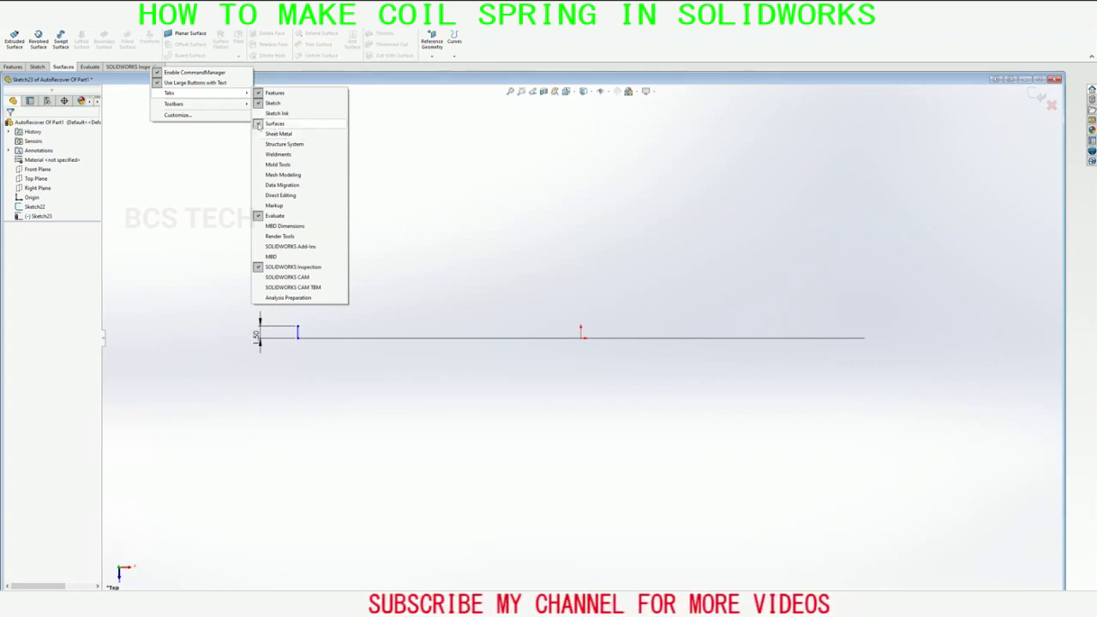
click(258, 125)
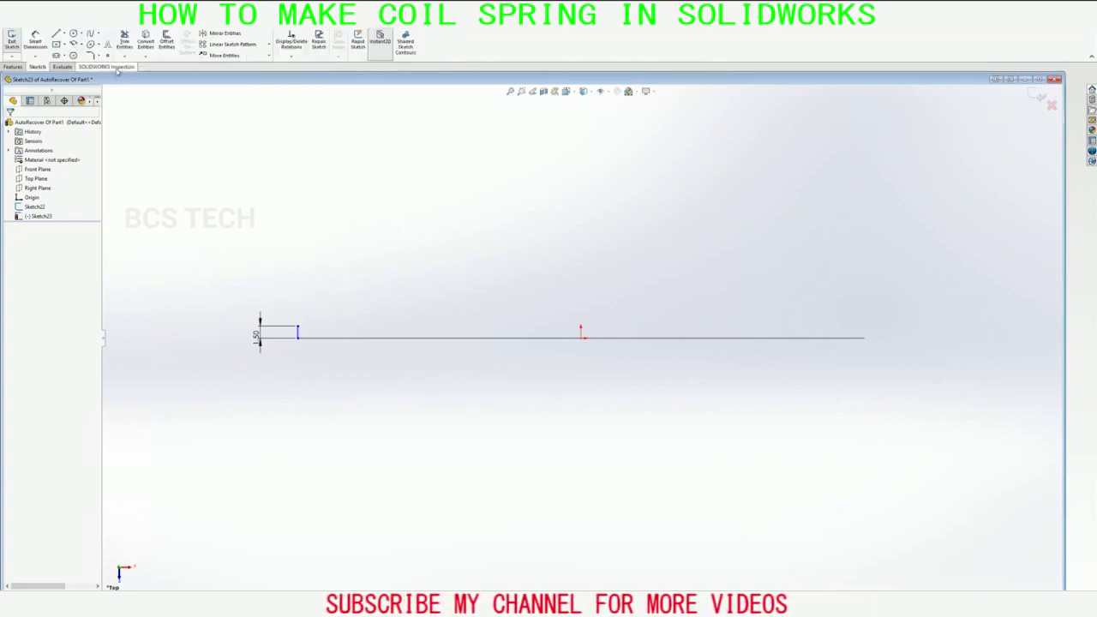
right_click(117, 71)
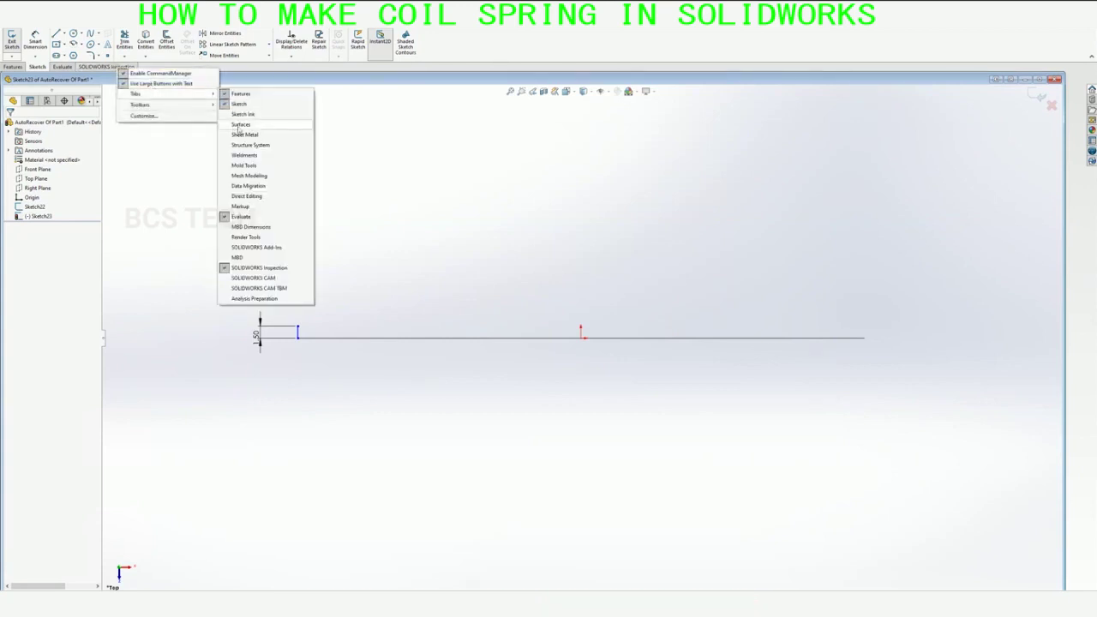
click(249, 126)
click(61, 68)
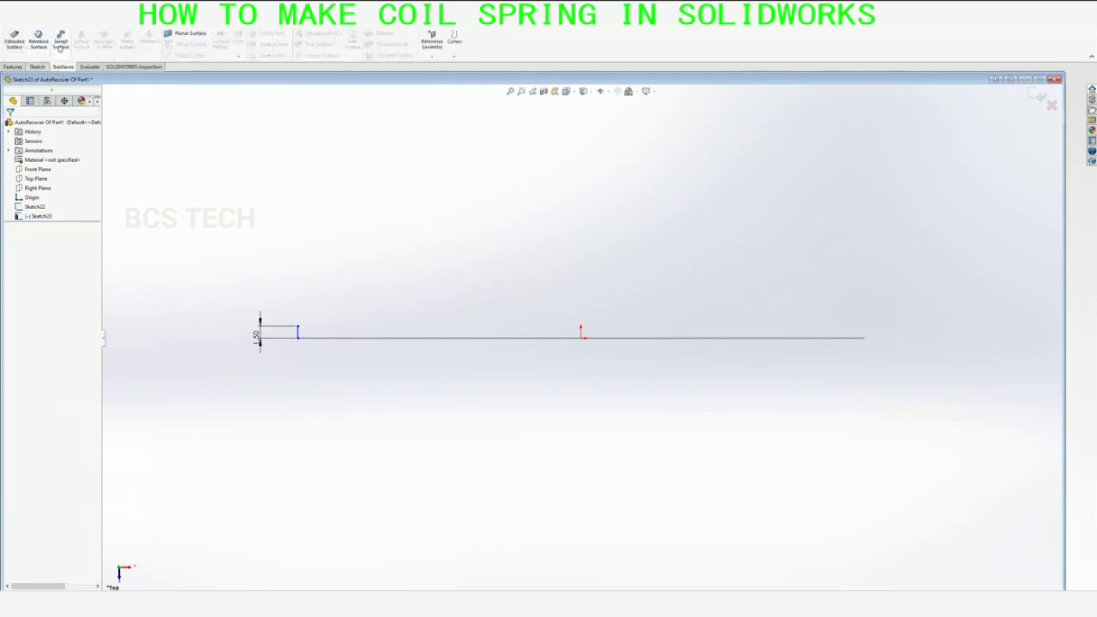
click(61, 41)
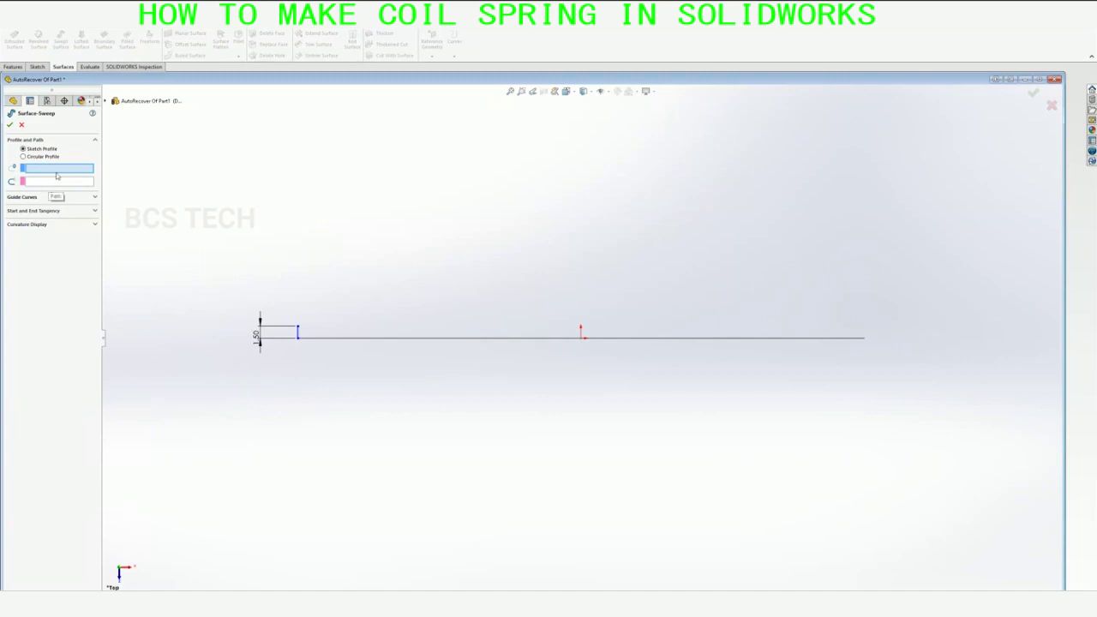
- Sweep the Sketch23 profile along the Sketch22 circle to create the Surface-Sweep2 band
click(299, 336)
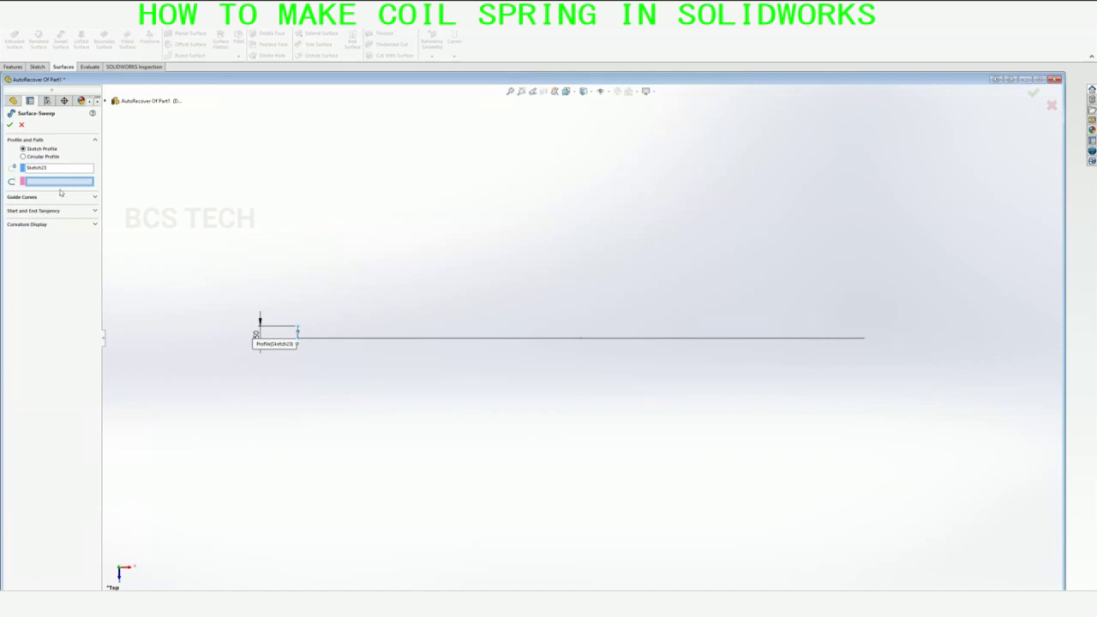
scroll(405, 379, down, 1)
middle_drag(407, 379, 403, 397)
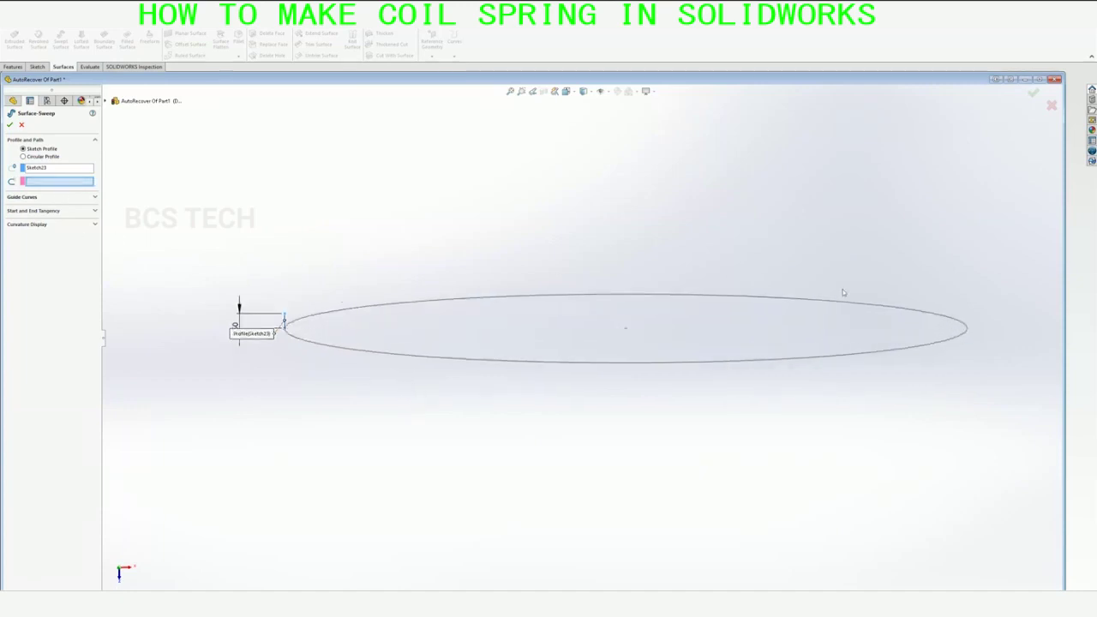
click(464, 362)
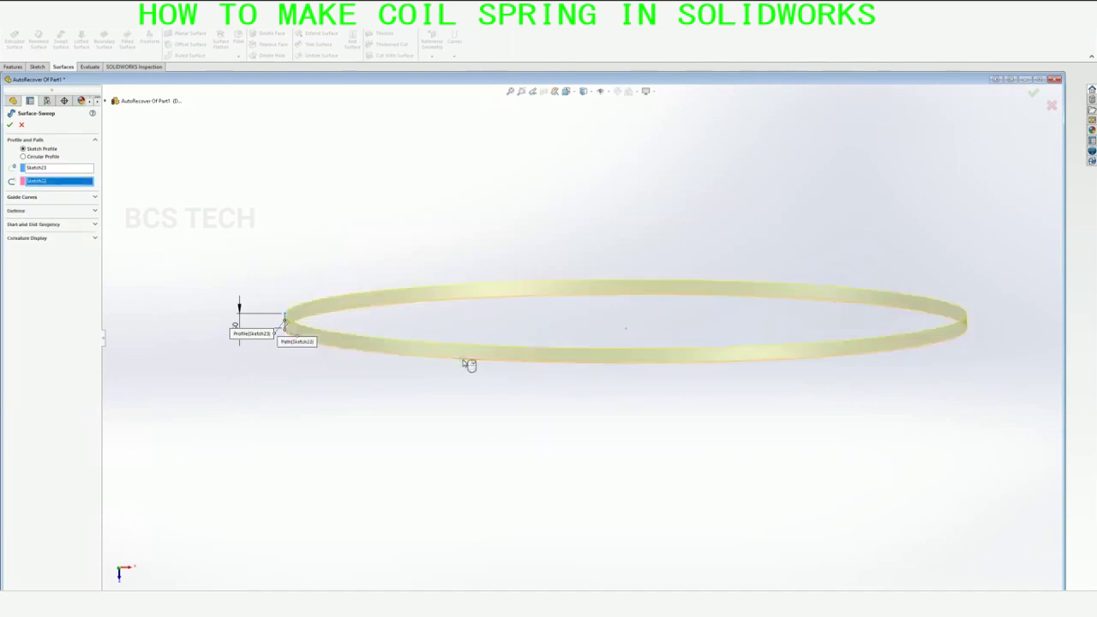
click(10, 124)
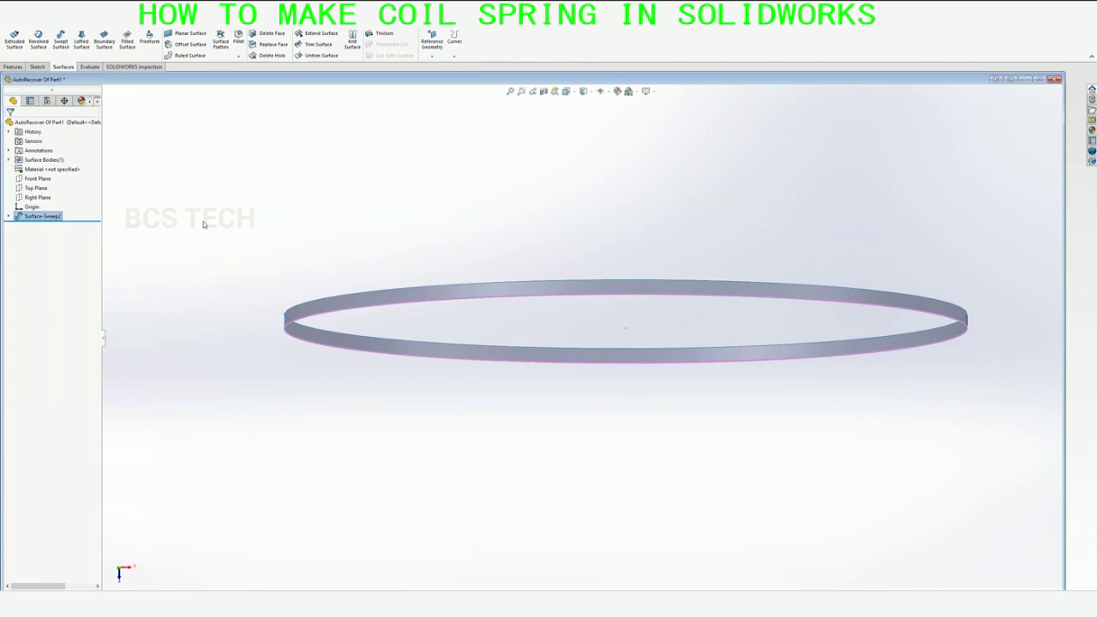
double_click(34, 216)
key(Return)
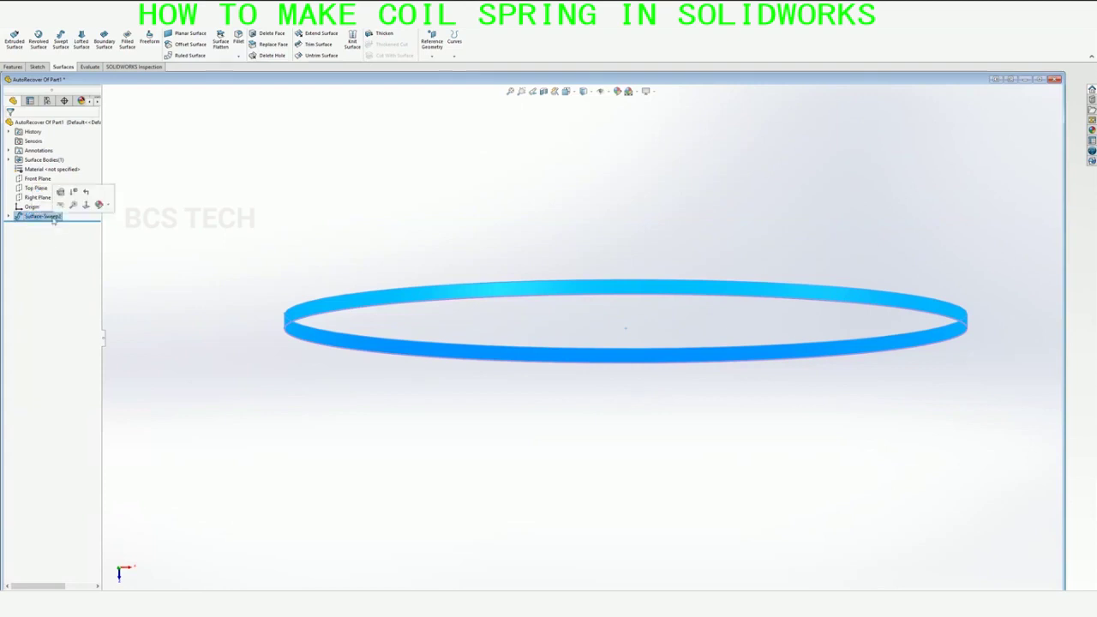
key(Escape)
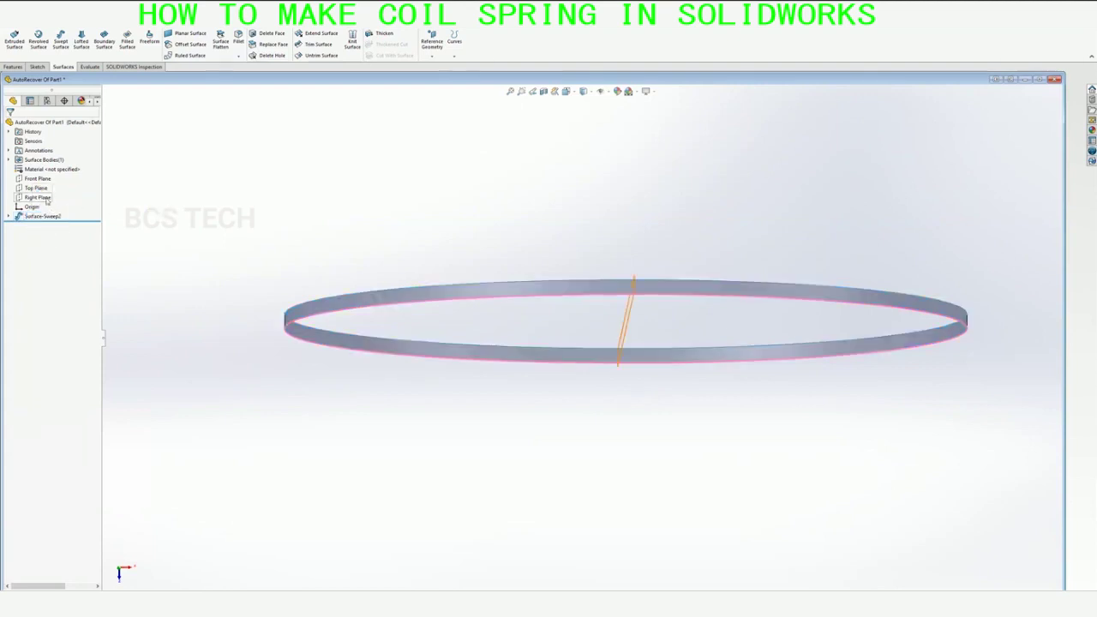
- Edit Surface-Sweep2 and set its Profile Twist option to Specify Twist Value
click(51, 216)
click(61, 191)
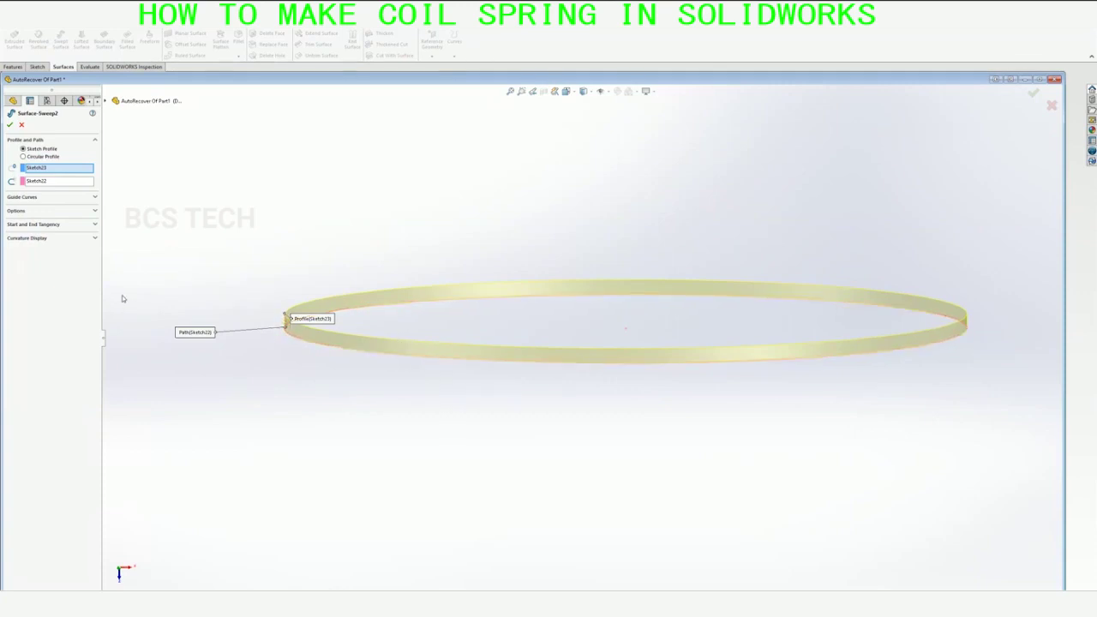
click(95, 211)
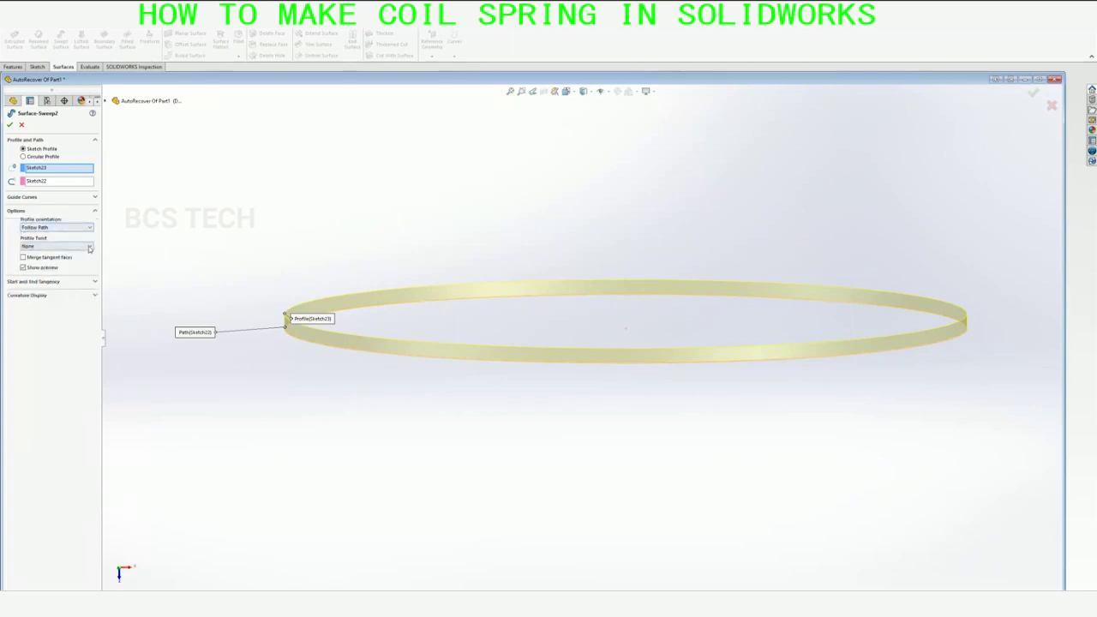
click(89, 248)
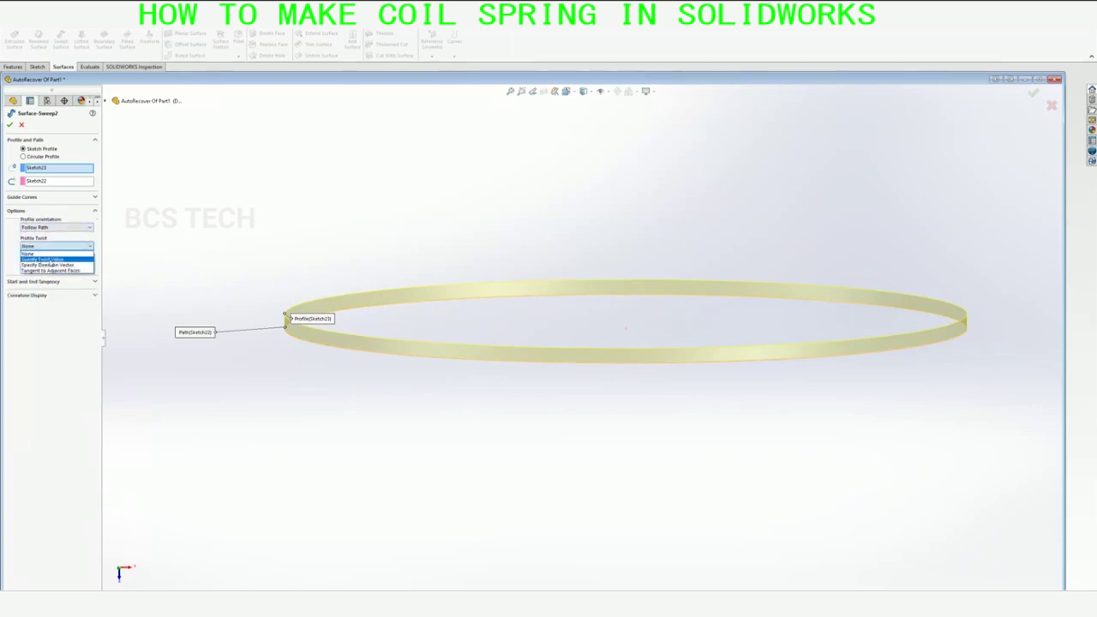
click(52, 260)
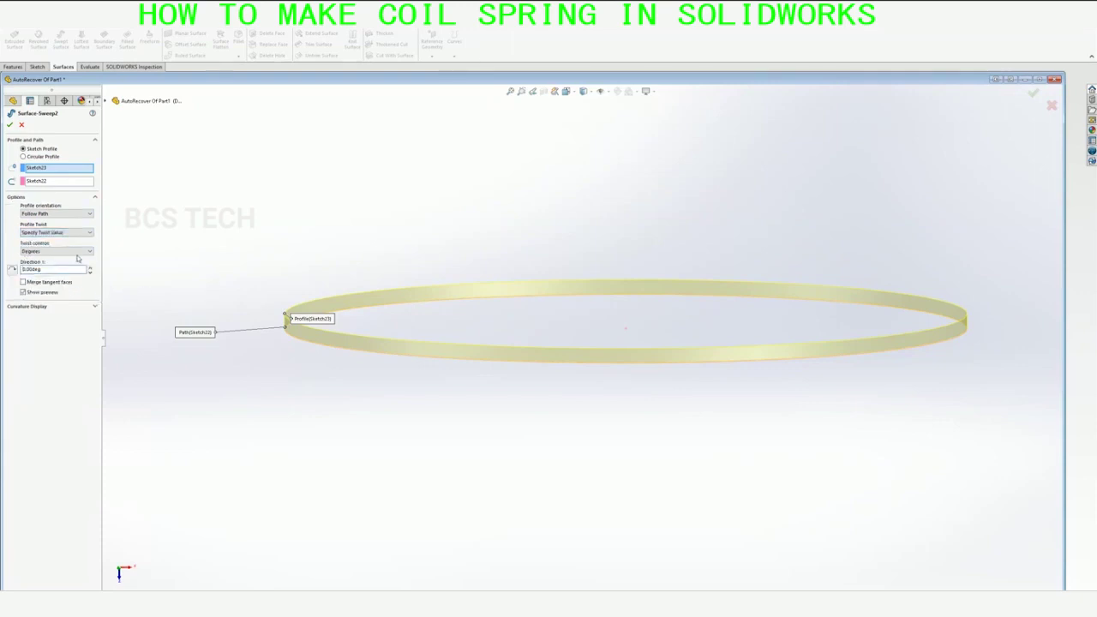
- Switch twist control to Revolutions and enter 100 for Direction 1
click(89, 251)
click(85, 278)
click(89, 251)
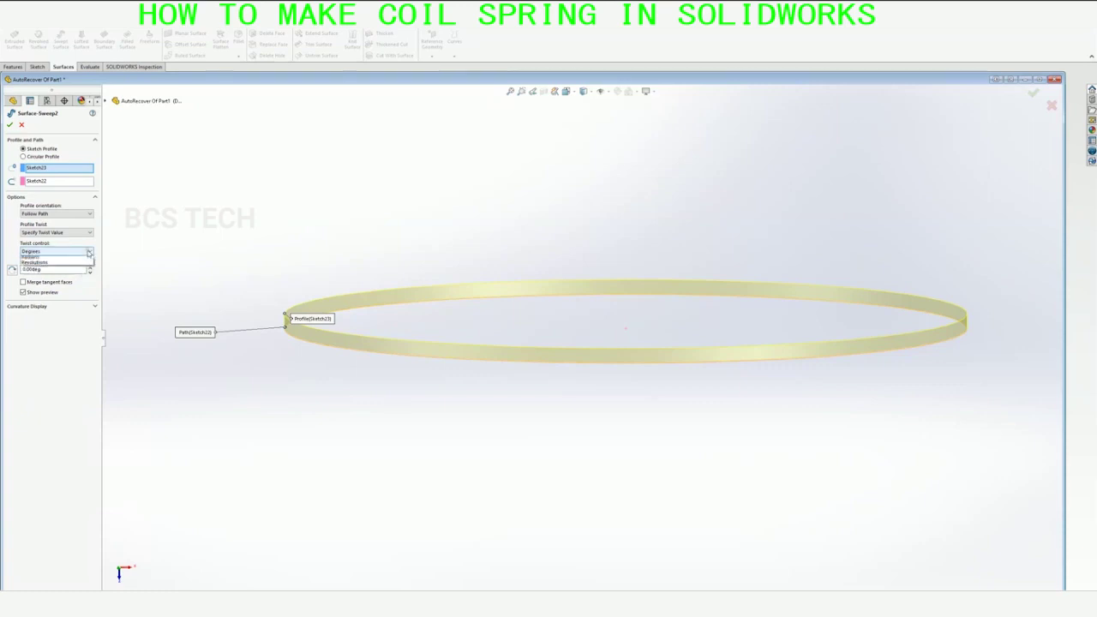
click(85, 274)
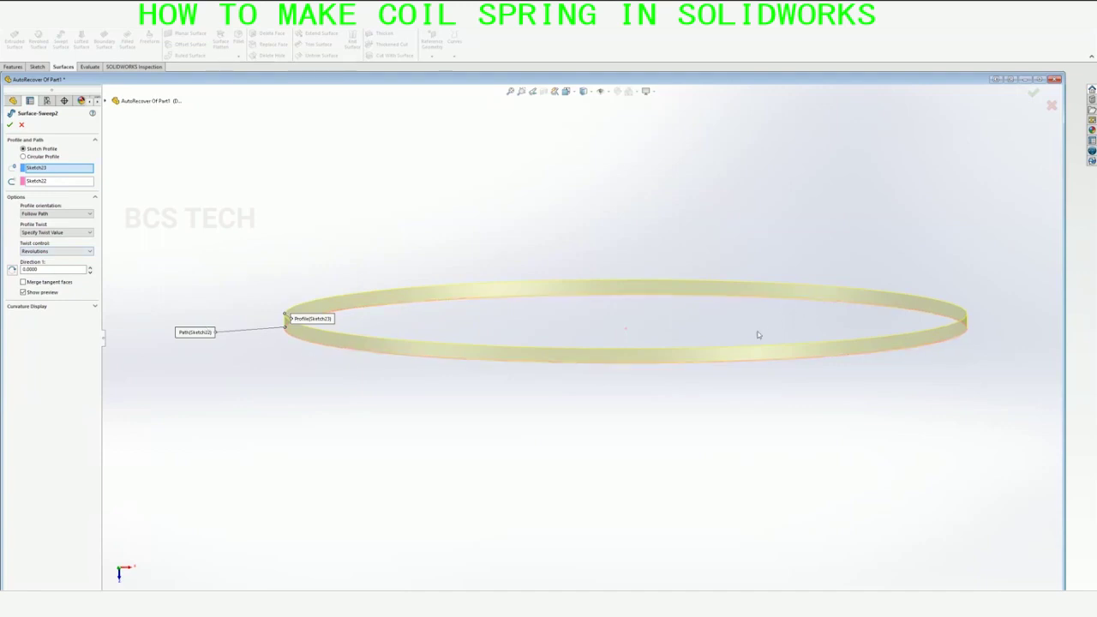
click(43, 270)
text(100)
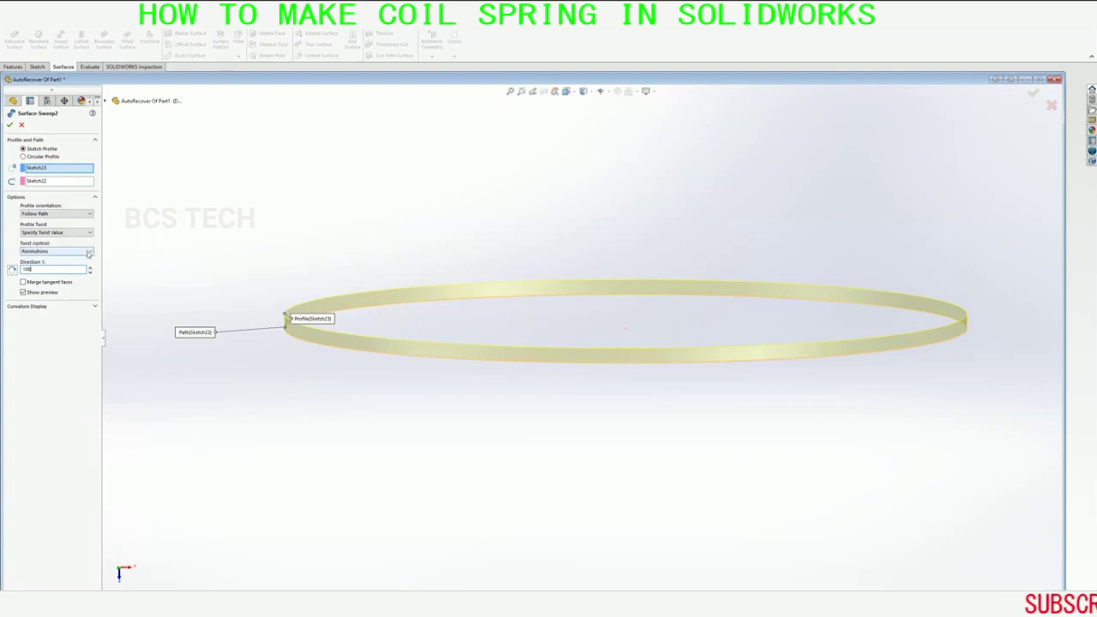
- Keep Revolutions as twist control and confirm the 100-revolution coiled band
click(89, 254)
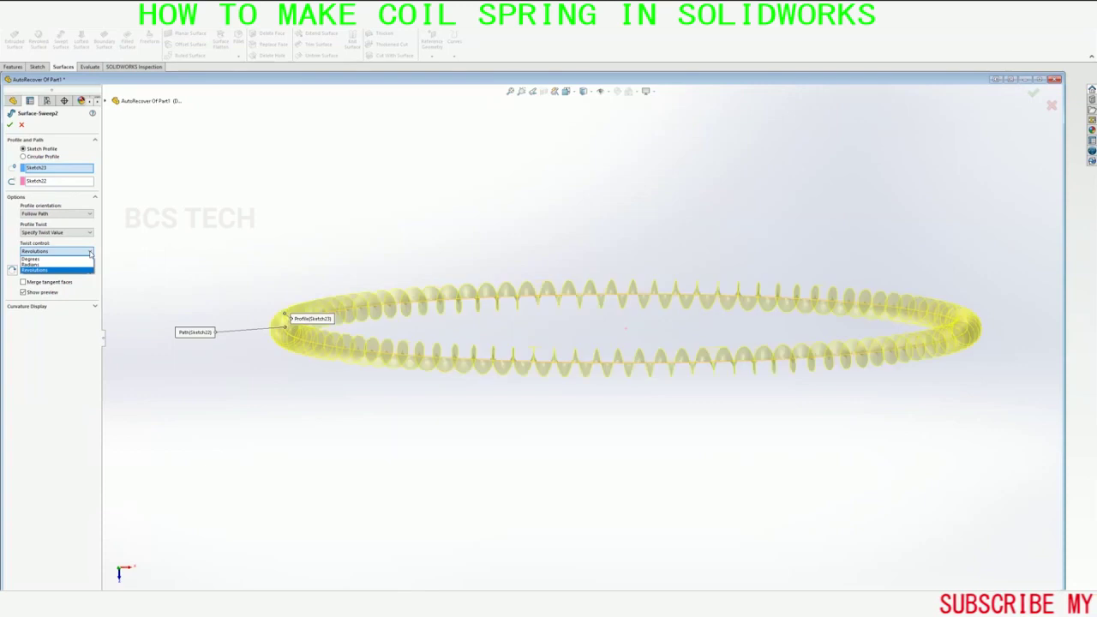
click(90, 270)
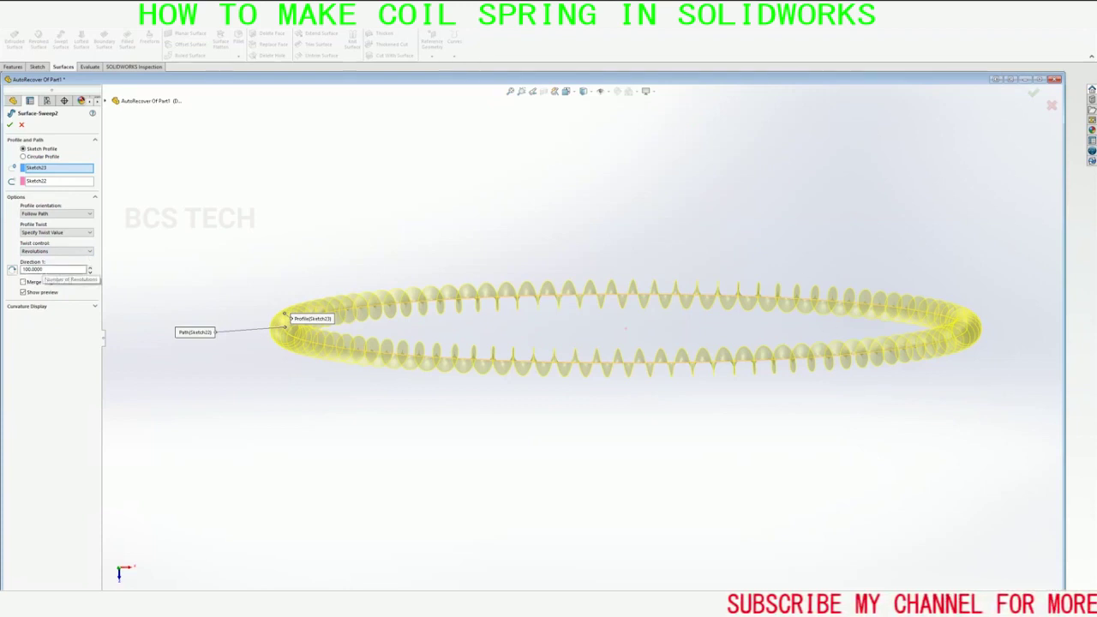
click(10, 124)
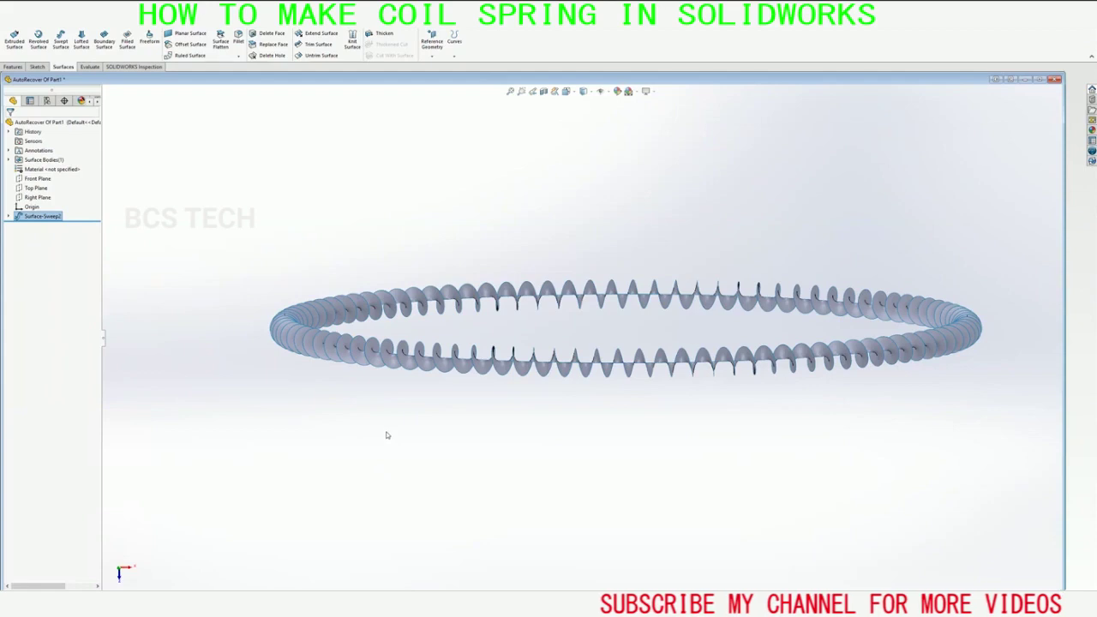
mouse_move(387, 435)
middle_down()
mouse_move(397, 525)
mouse_move(402, 487)
mouse_move(438, 423)
mouse_move(346, 411)
middle_up()
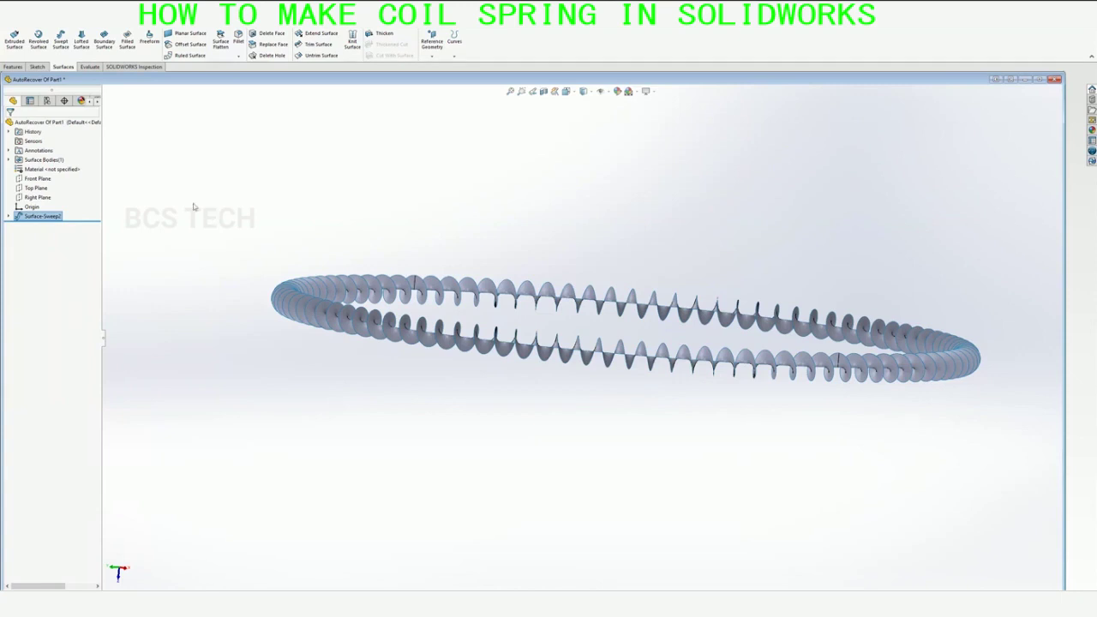
- Switch the CommandManager to the Features tab
click(12, 67)
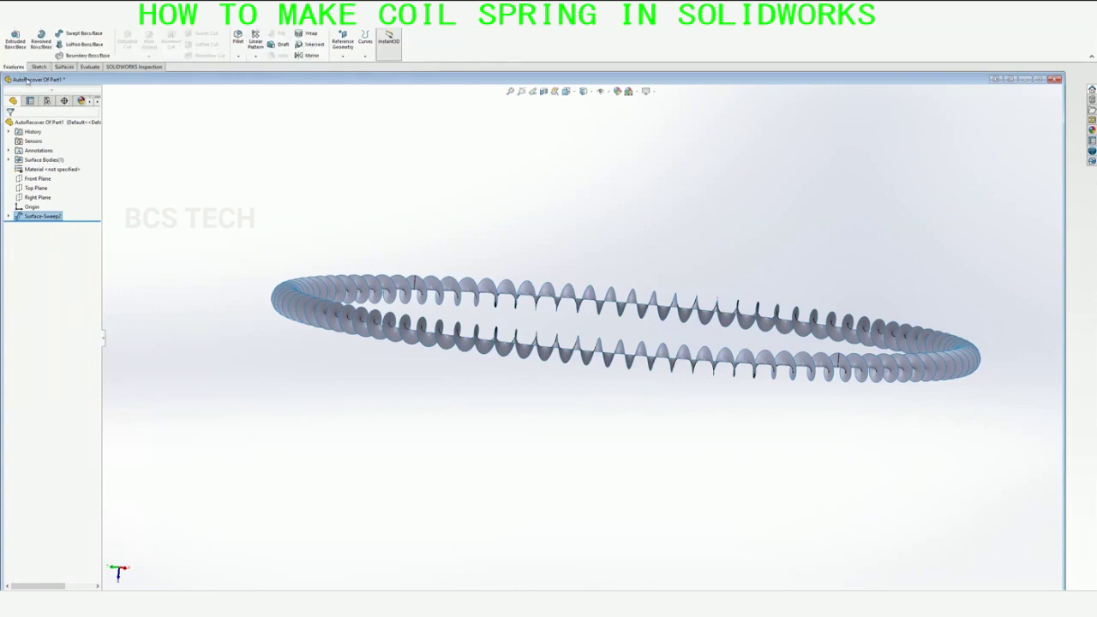
- Start a Swept Boss/Base with a 10 mm Circular Profile and pick a coil band edge as path
click(91, 35)
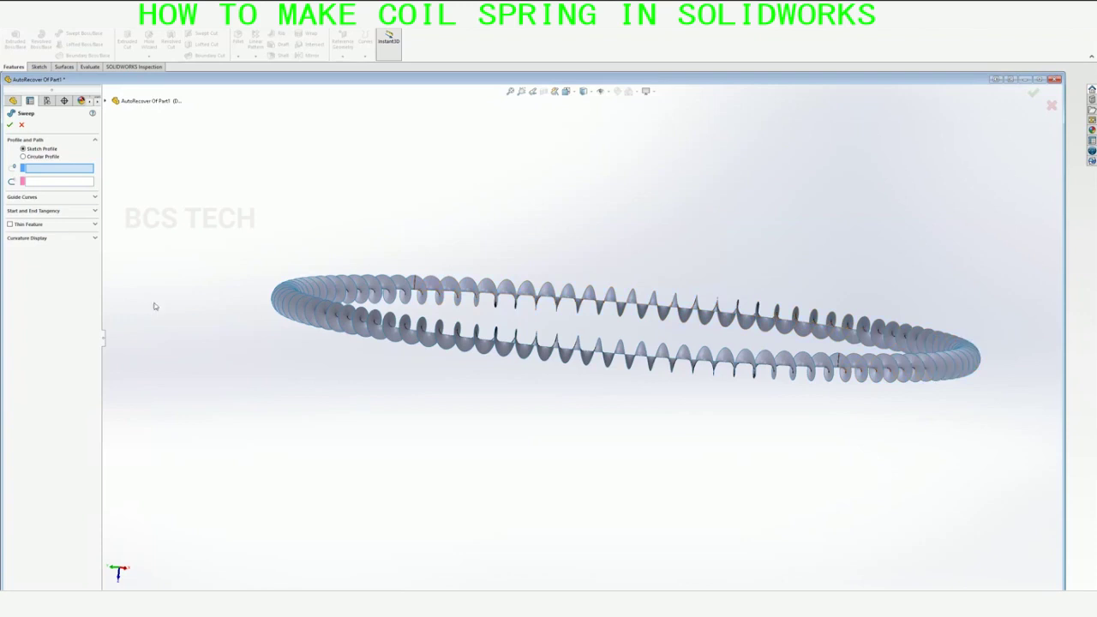
click(26, 156)
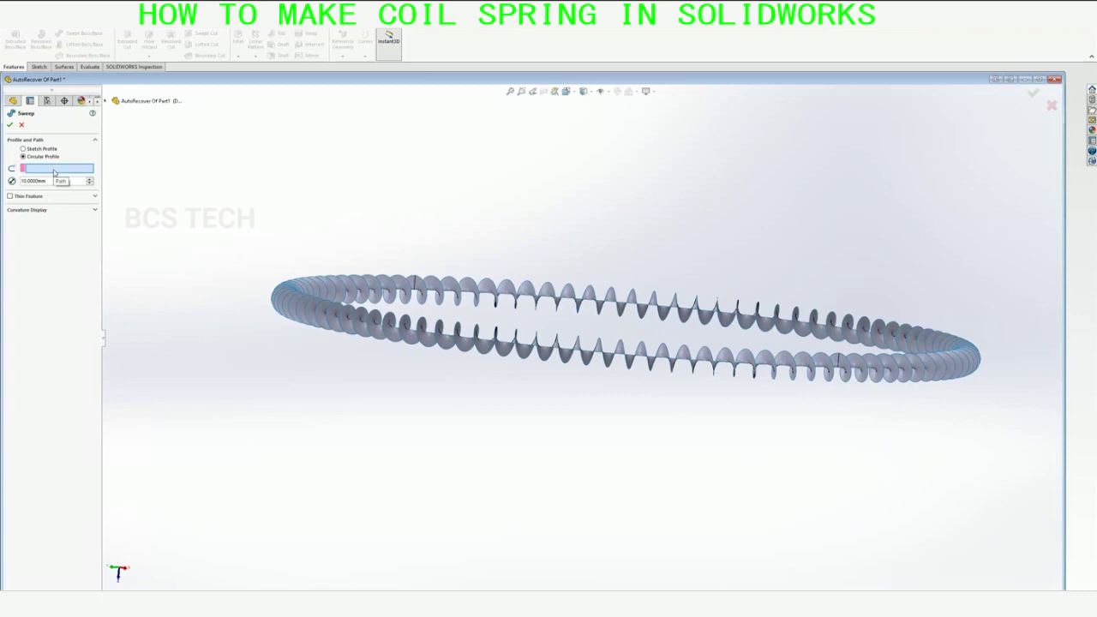
click(391, 342)
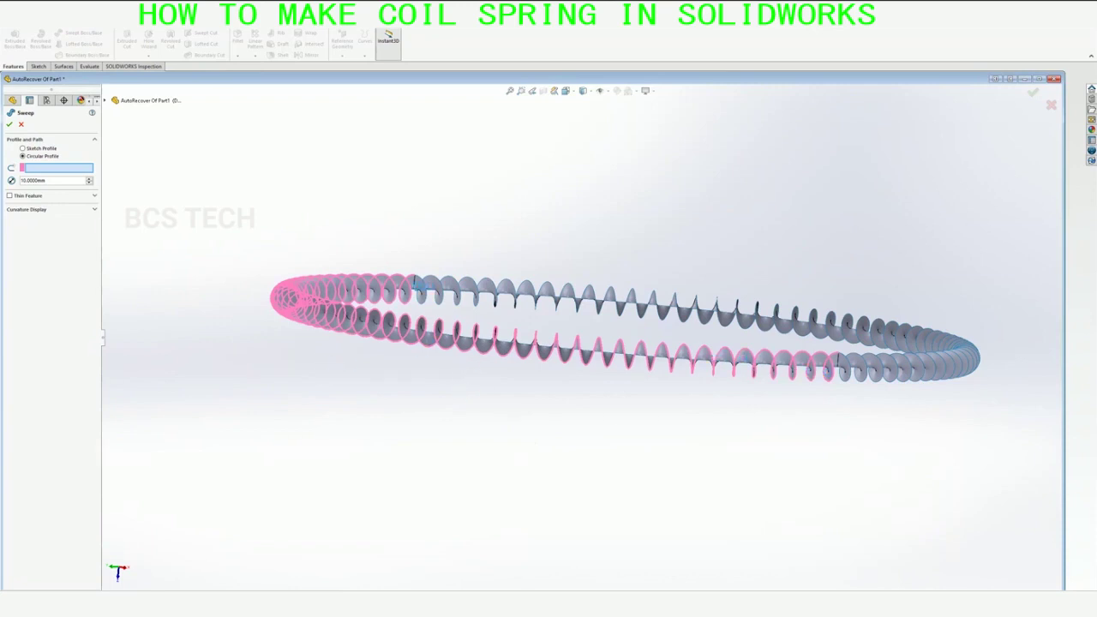
- Sweep a 0.05 mm circular wire profile along one helical edge of the coil band
click(293, 264)
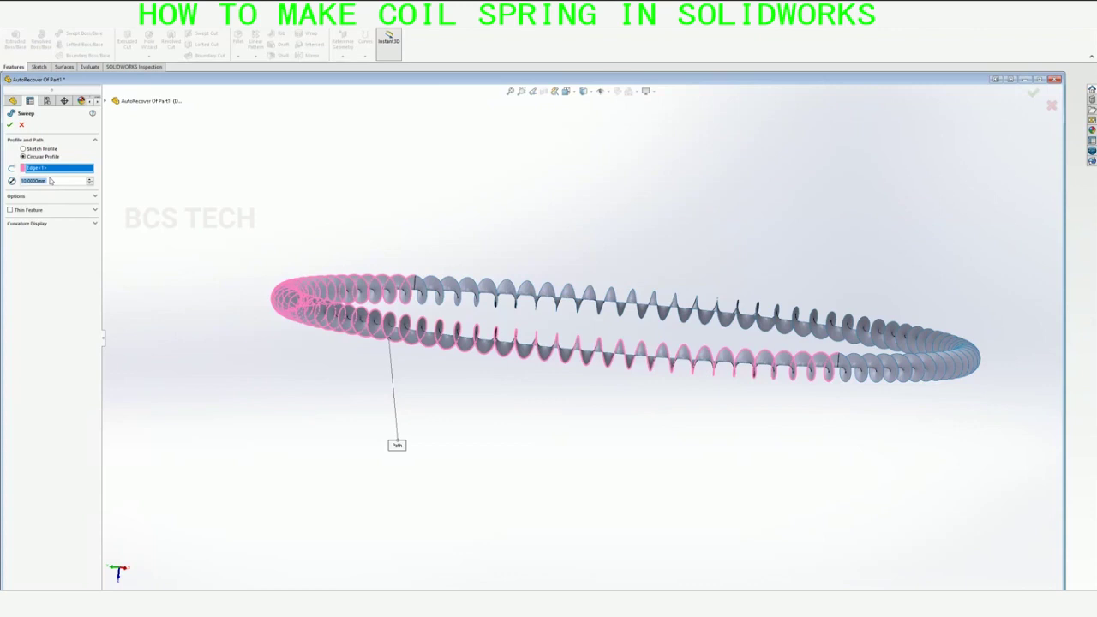
text(0.05)
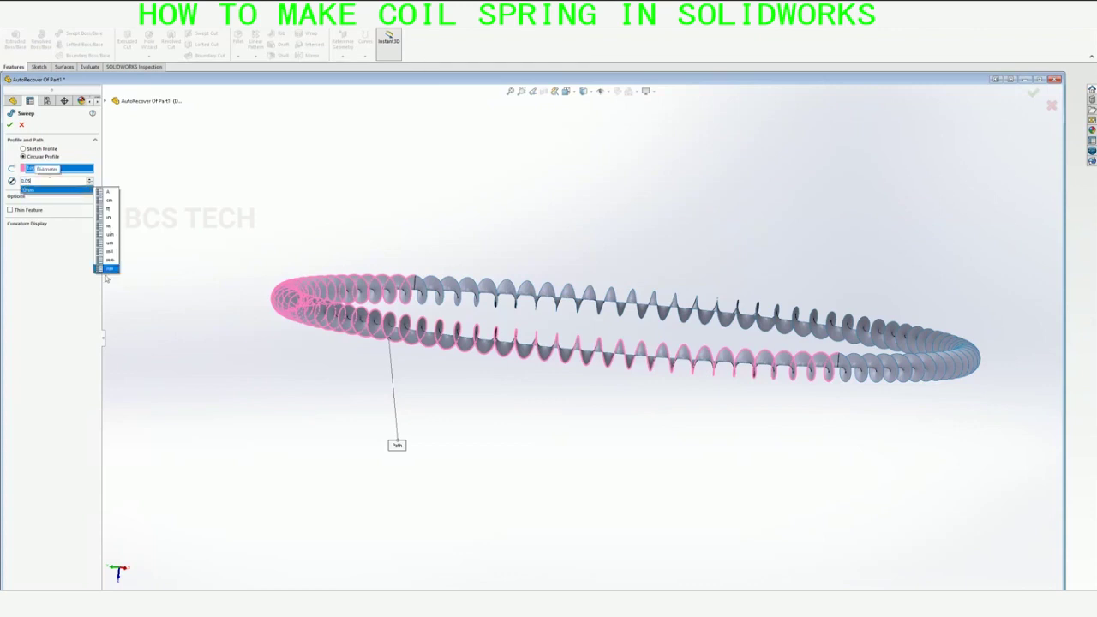
mouse_move(57, 188)
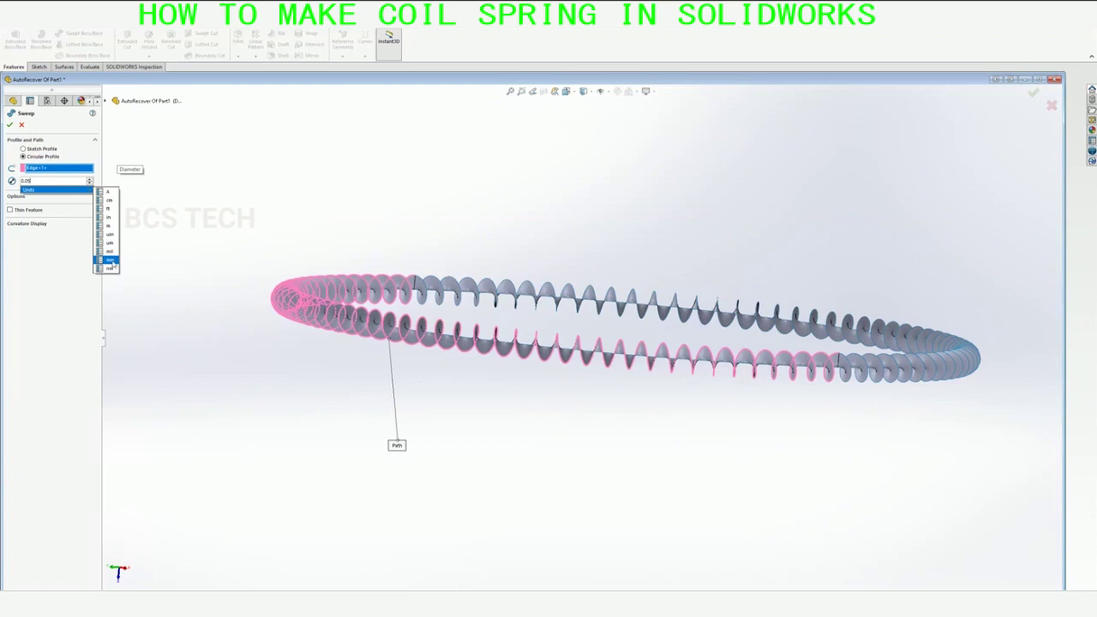
click(111, 260)
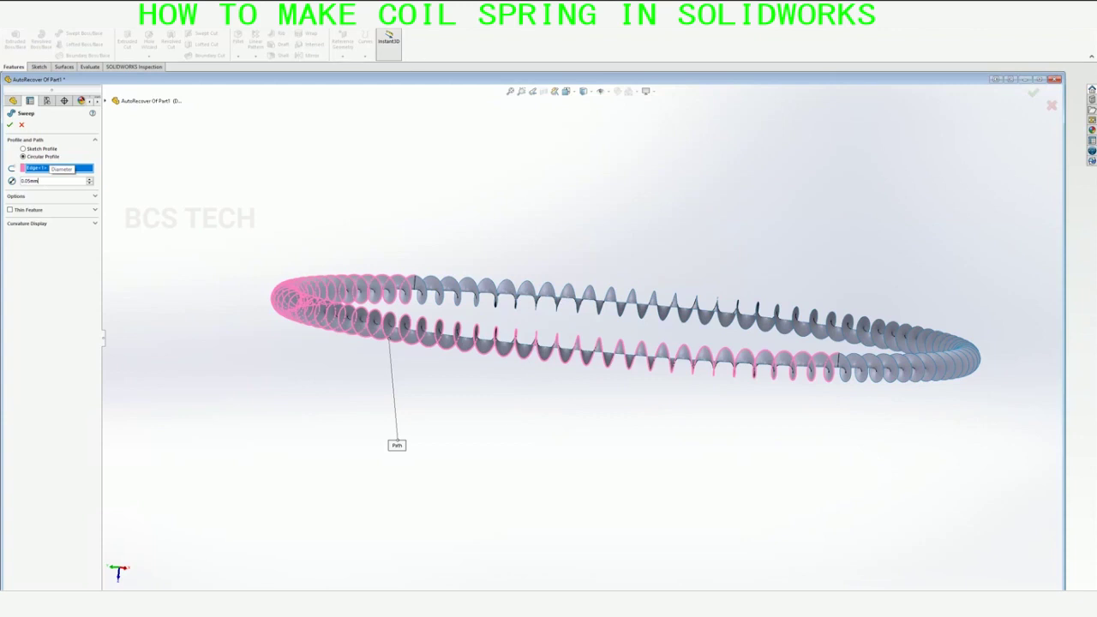
click(10, 124)
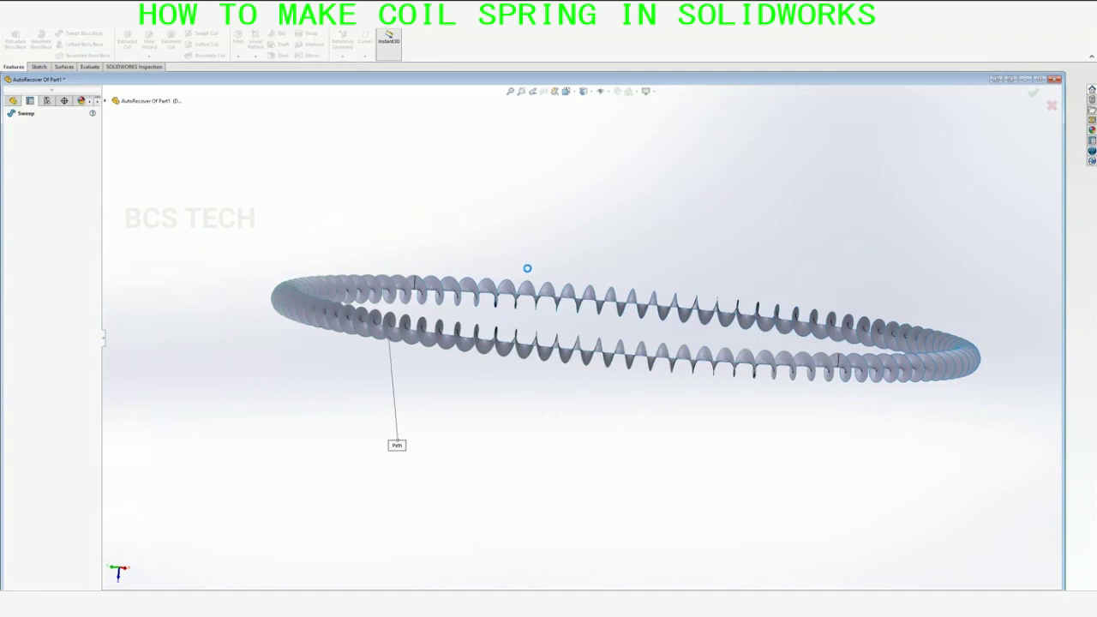
key(Down)
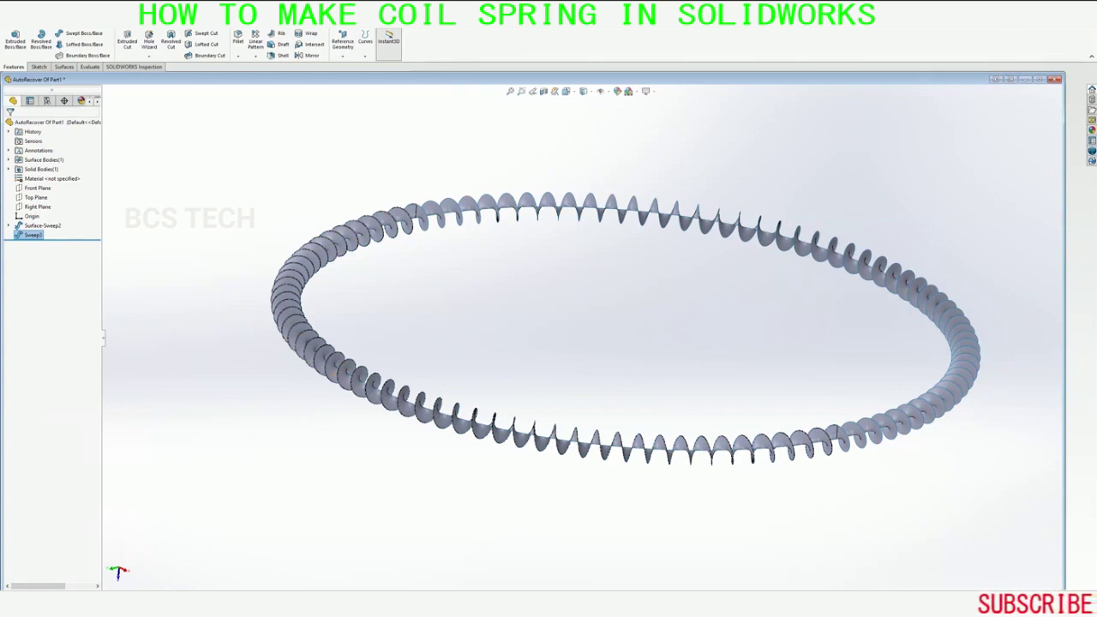
- Add a second 0.05 mm circular-profile sweep along the opposite helical edge
click(94, 36)
click(23, 156)
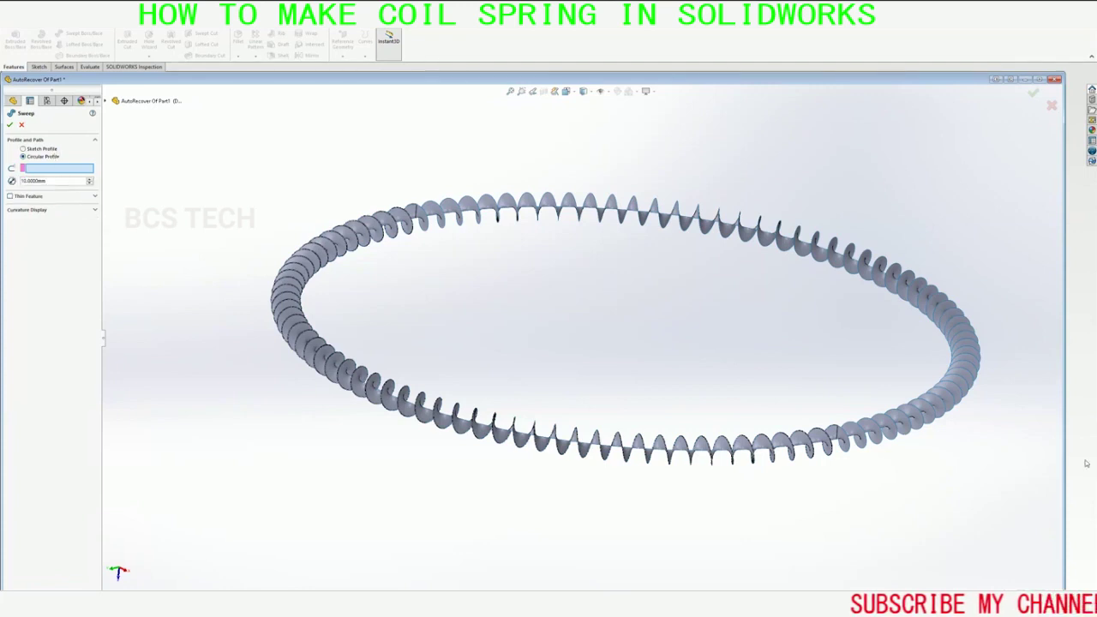
click(972, 400)
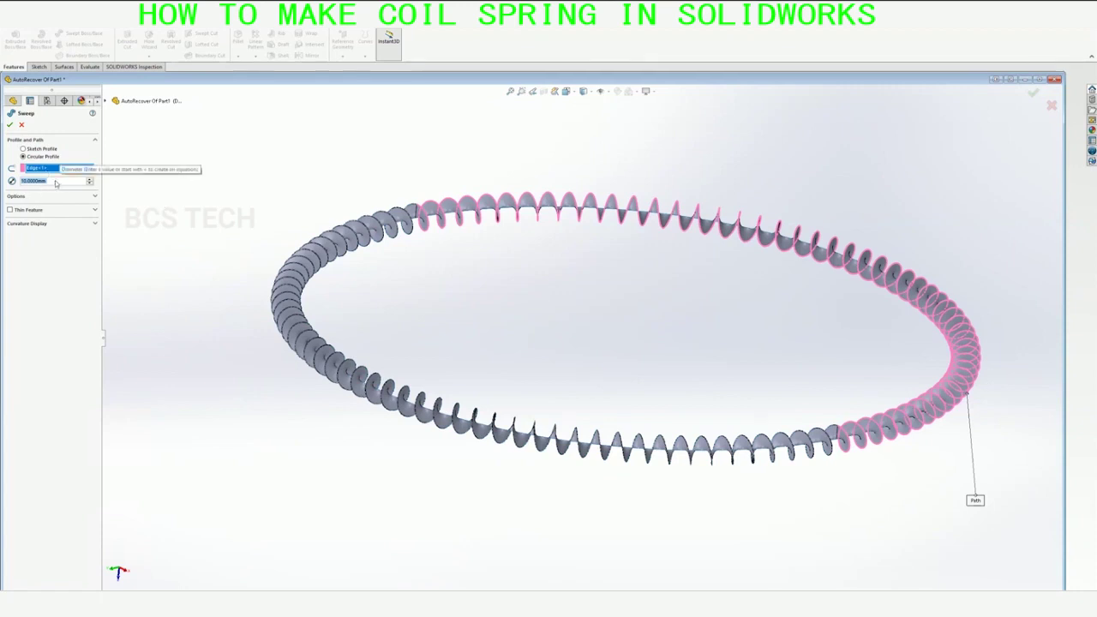
text(0.05)
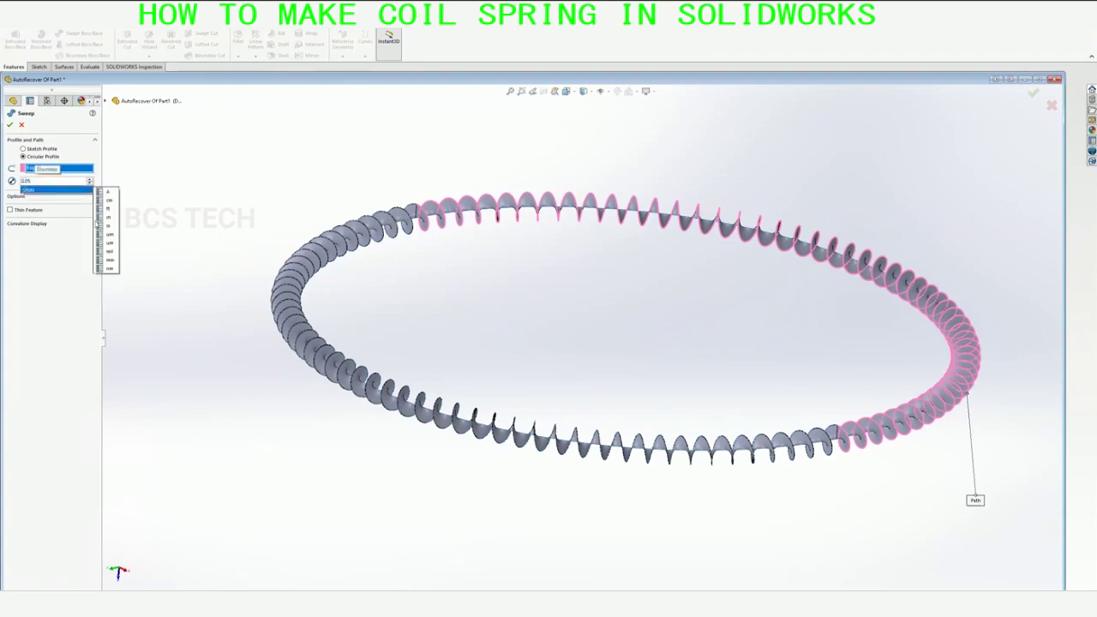
click(117, 268)
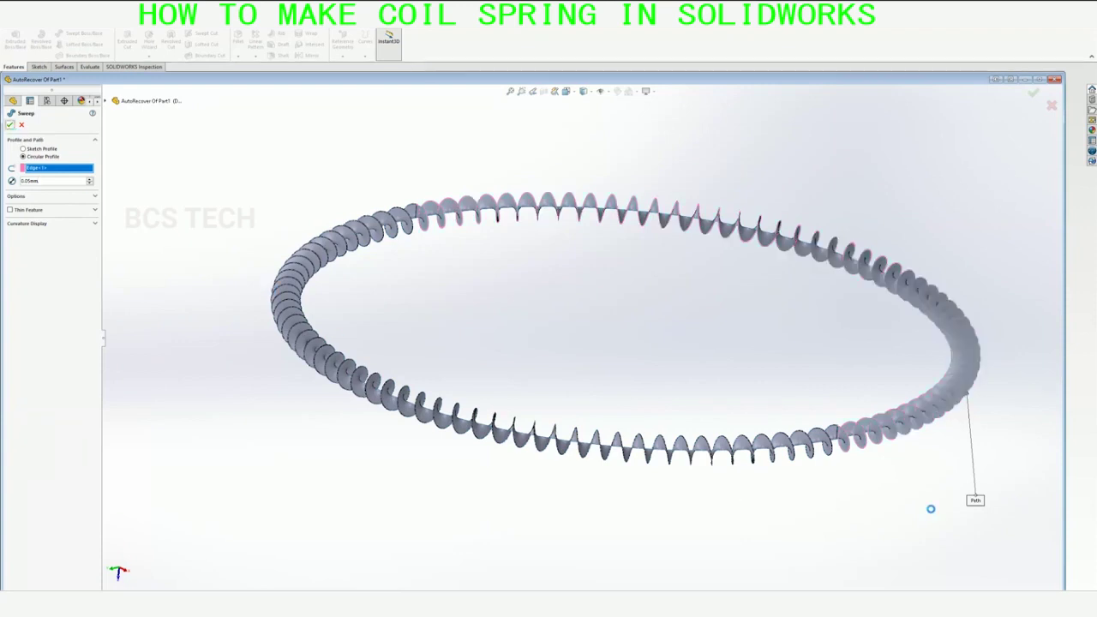
key(Return)
mouse_move(895, 502)
middle_down()
mouse_move(763, 551)
mouse_move(742, 489)
mouse_move(813, 575)
mouse_move(862, 480)
middle_up()
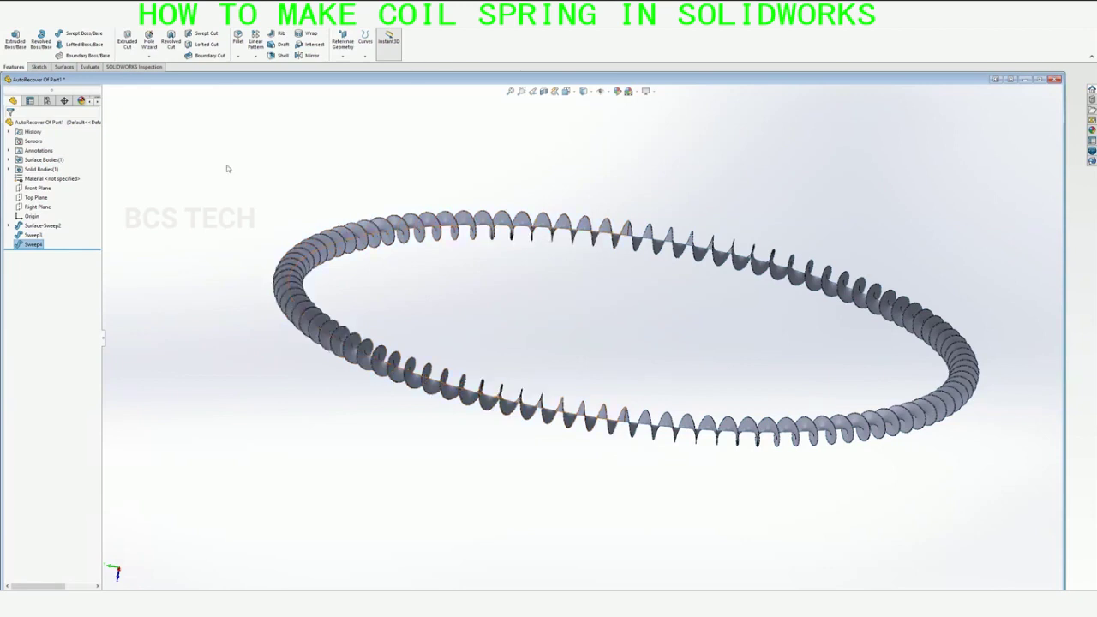
- Show the Insert > Features command list from the CommandManager's context menu
right_click(107, 31)
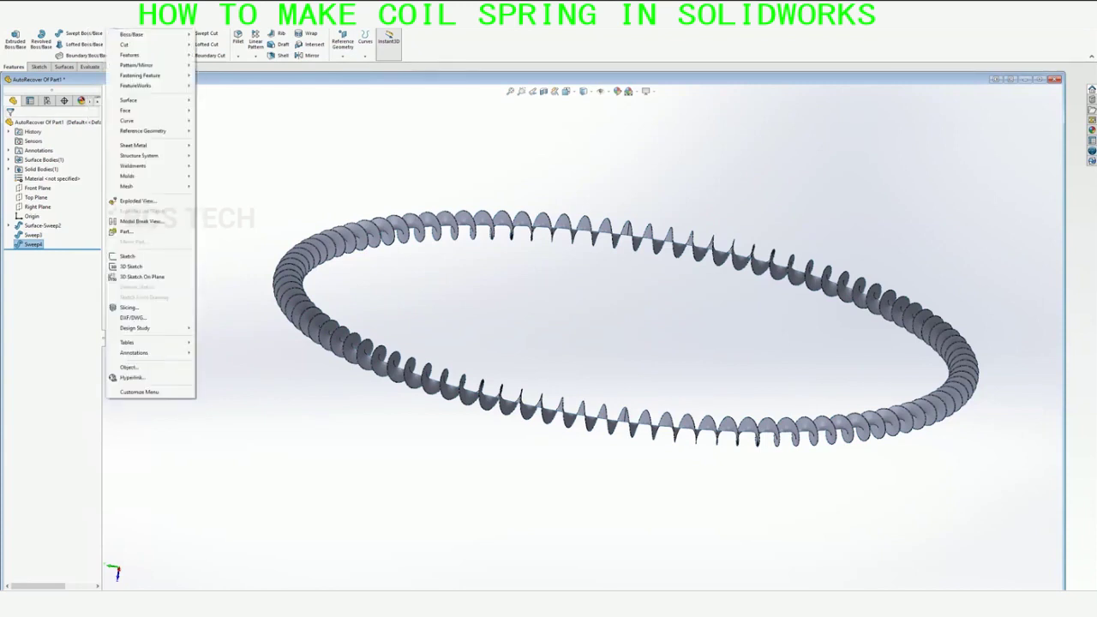
mouse_move(130, 55)
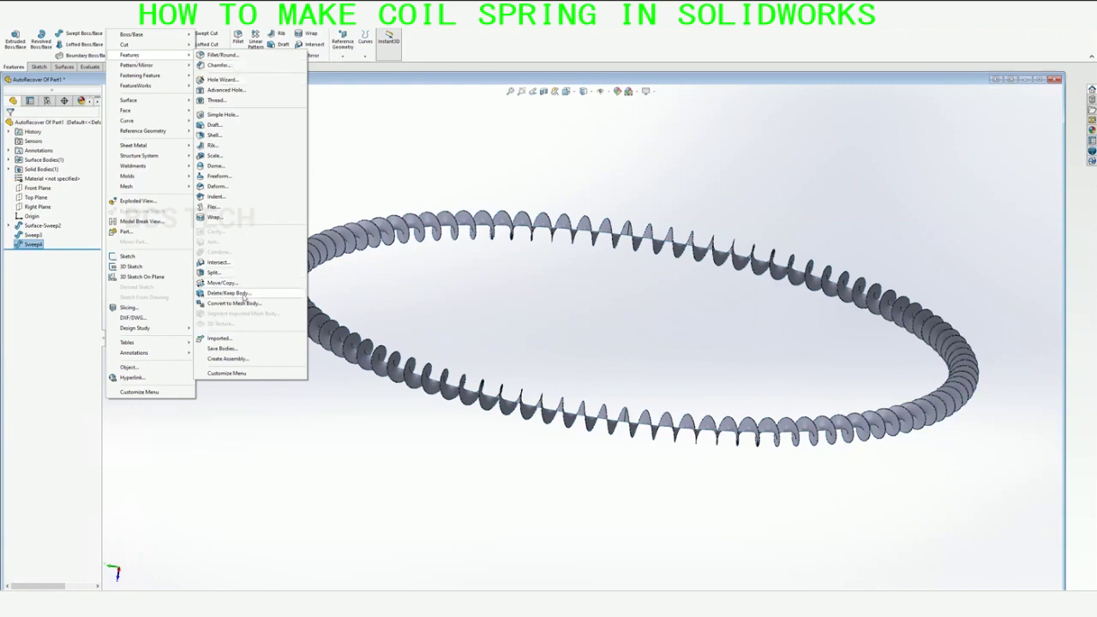
- Use Delete/Keep Body to remove Surface-Sweep2, clearing Sweep4 from the bodies list
click(244, 296)
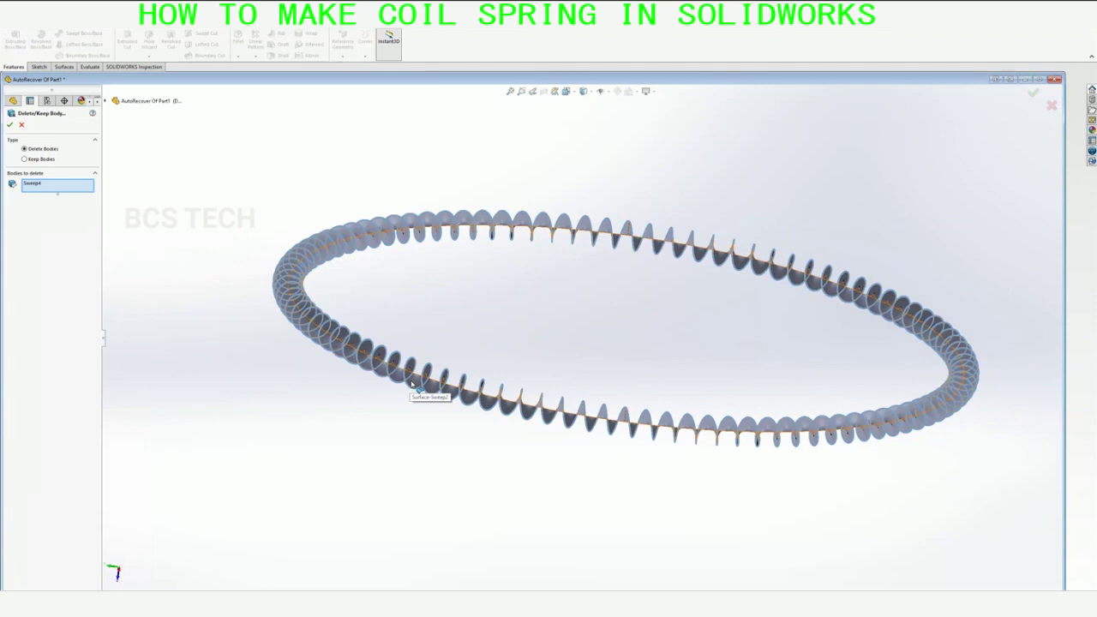
click(34, 184)
right_click(35, 182)
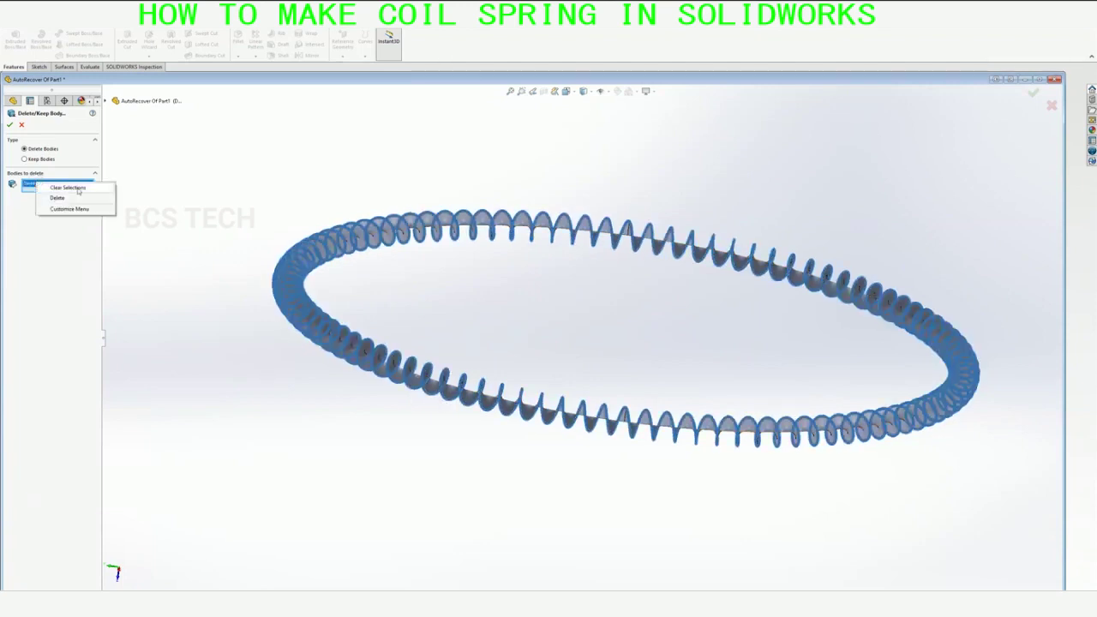
click(67, 188)
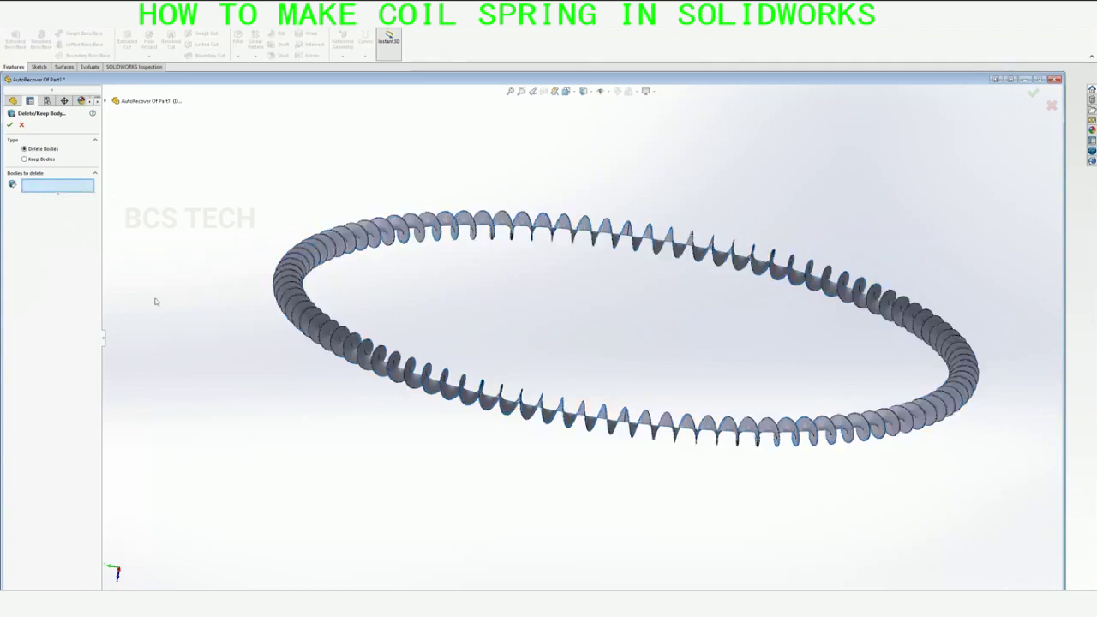
click(417, 384)
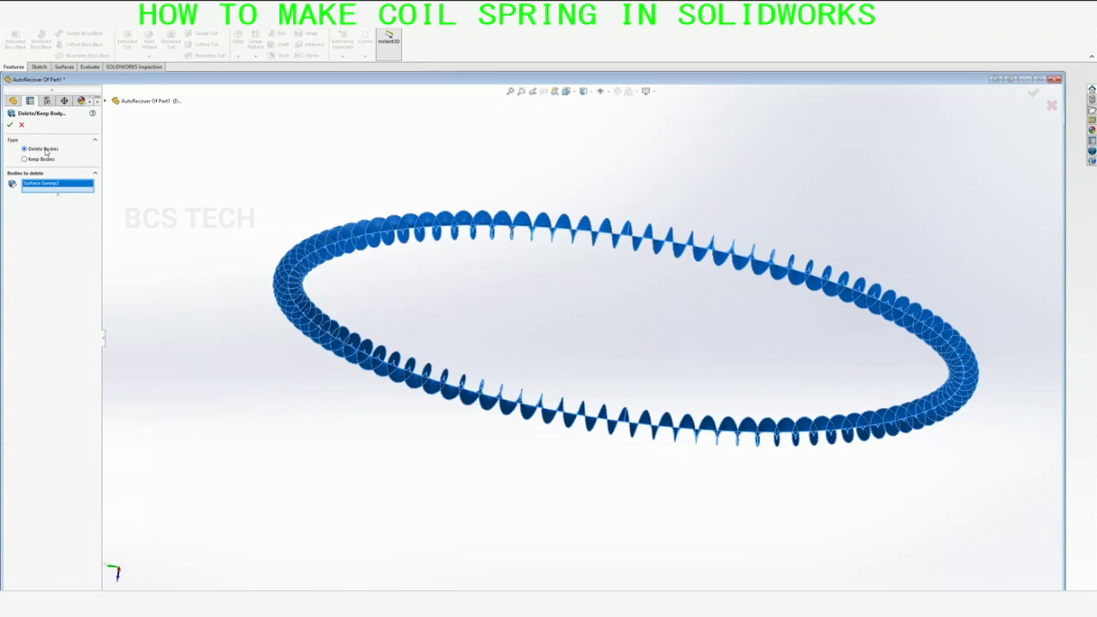
click(10, 124)
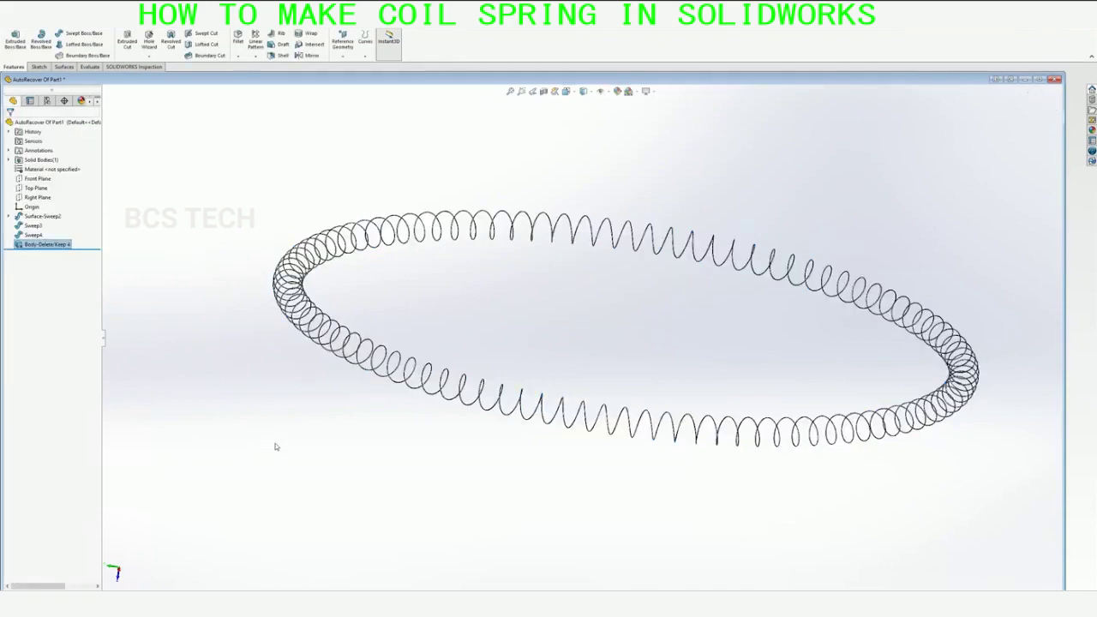
- Orbit and zoom around the finished wire coil ring to inspect it from several sides
mouse_move(282, 425)
middle_down()
mouse_move(277, 485)
mouse_move(329, 464)
mouse_move(327, 455)
middle_up()
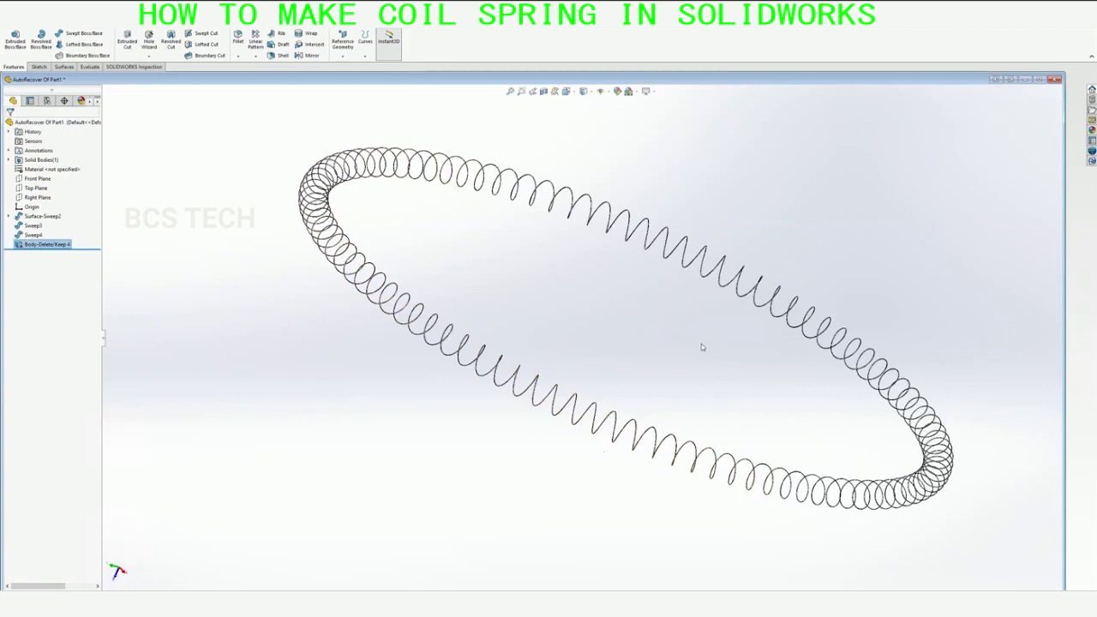
middle_drag(701, 346, 654, 375)
scroll(651, 372, up, 3)
mouse_move(786, 389)
middle_down()
mouse_move(767, 446)
mouse_move(847, 539)
mouse_move(781, 539)
mouse_move(817, 454)
mouse_move(710, 318)
mouse_move(520, 297)
mouse_move(483, 309)
mouse_move(668, 200)
mouse_move(762, 282)
mouse_move(844, 297)
mouse_move(700, 316)
mouse_move(571, 301)
middle_up()
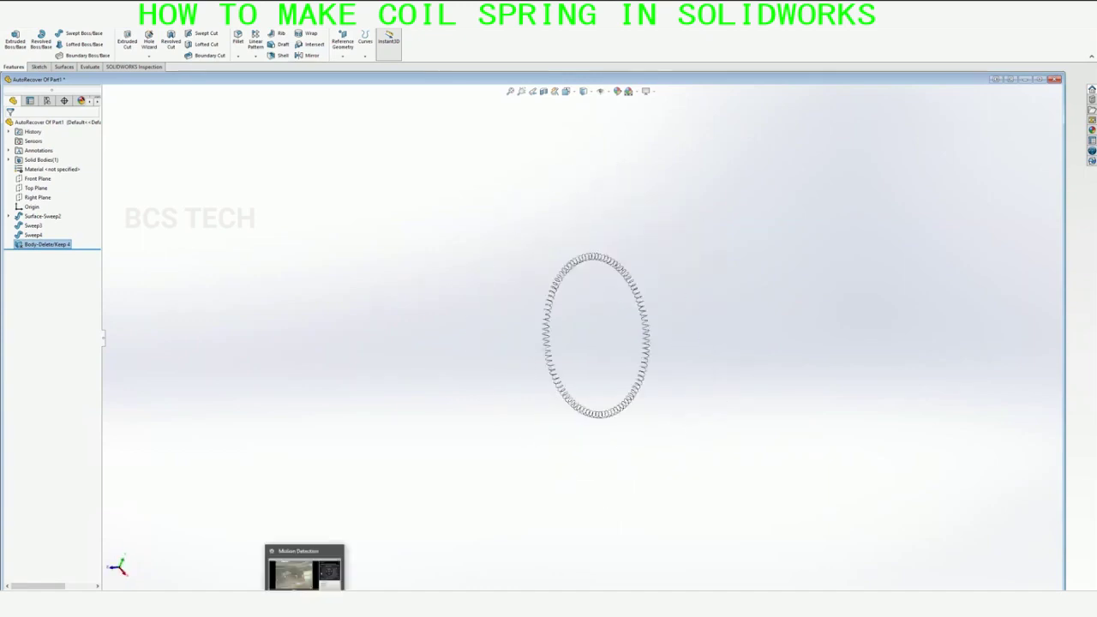